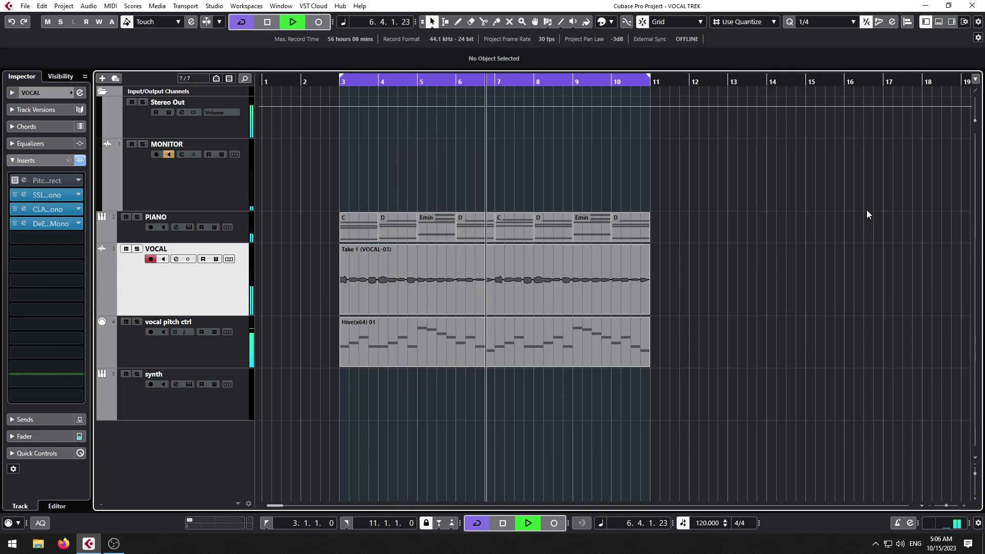
Step: Activate the Pitch Correct insert on the VOCAL track and play the project from bar 3 to hear its effect
key("space")
left_click(14, 183)
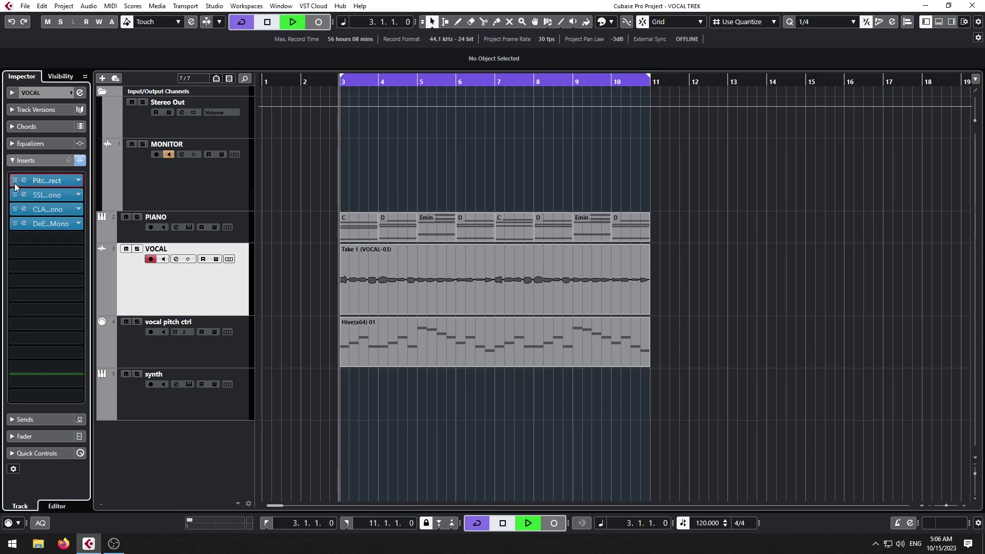
key("space")
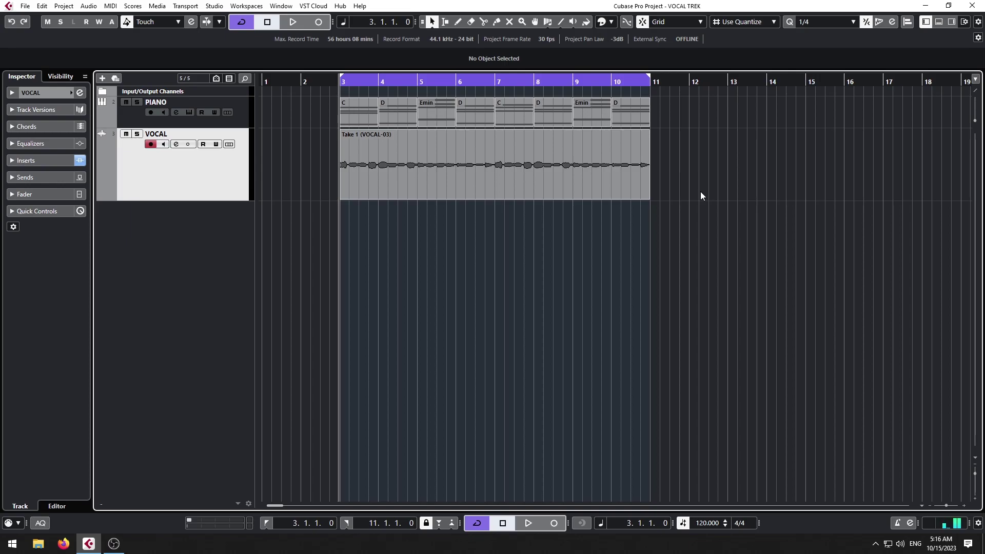
Step: Examine the pitch segments of the VOCAL take in the Sample Editor's VariAudio view, and return to the project
double_click(557, 175)
key("ctrl+e")
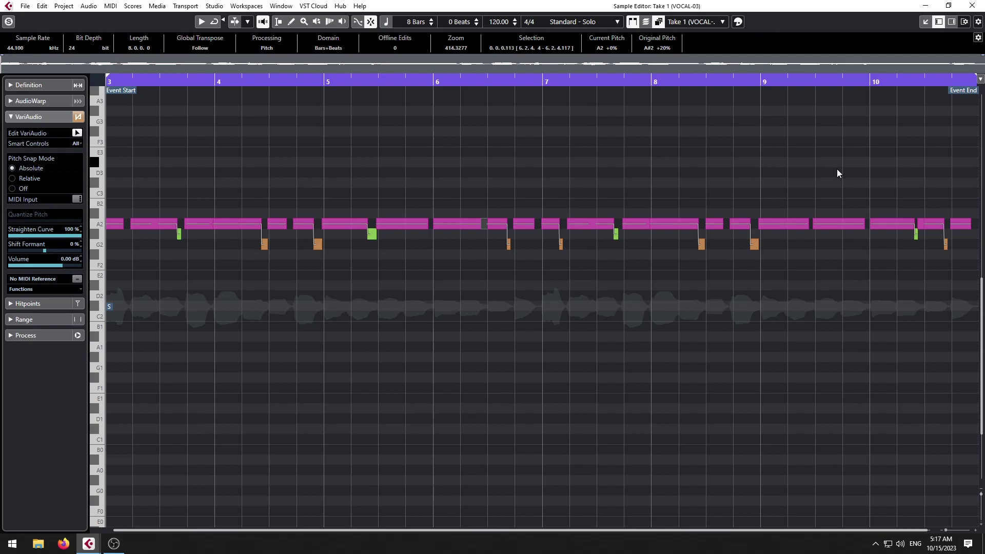
key("Return")
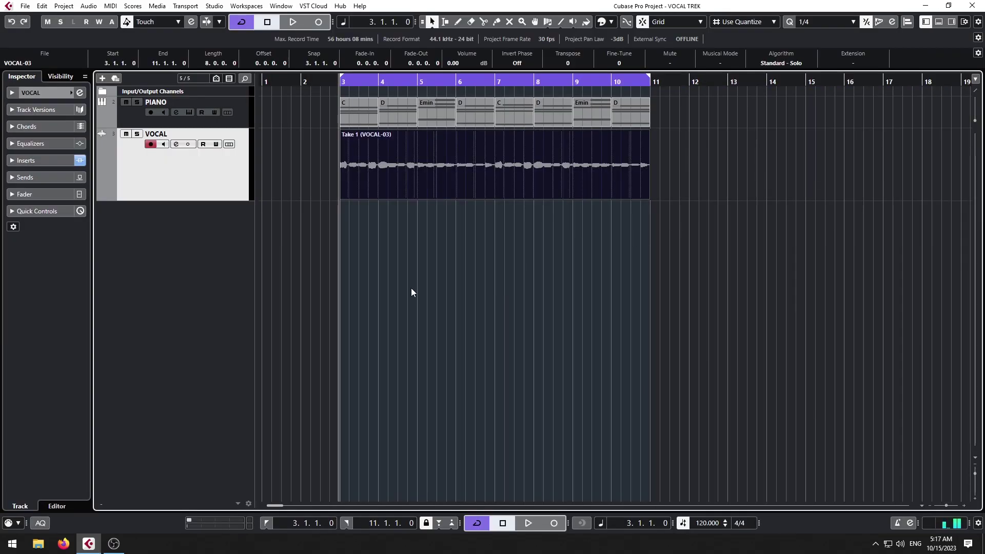
Step: Add one MIDI track named "vocal melody maker" below the VOCAL track
right_click(216, 182)
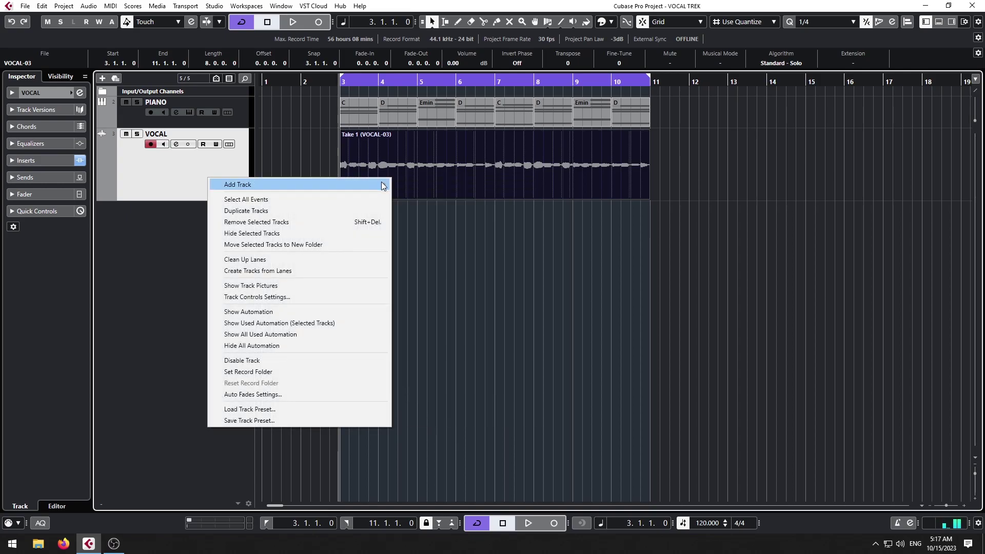
mouse_move(380, 184)
left_click(414, 208)
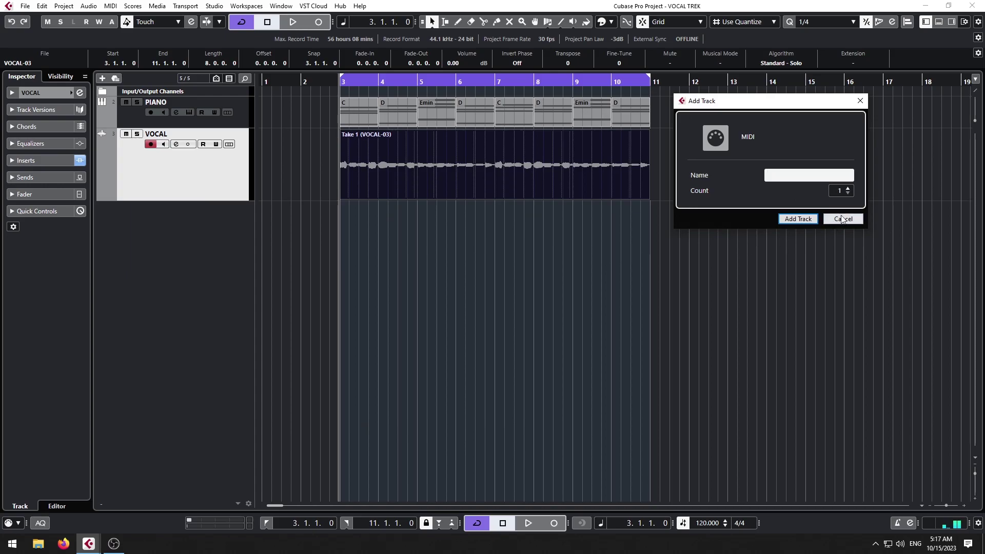
type("vocal melody m")
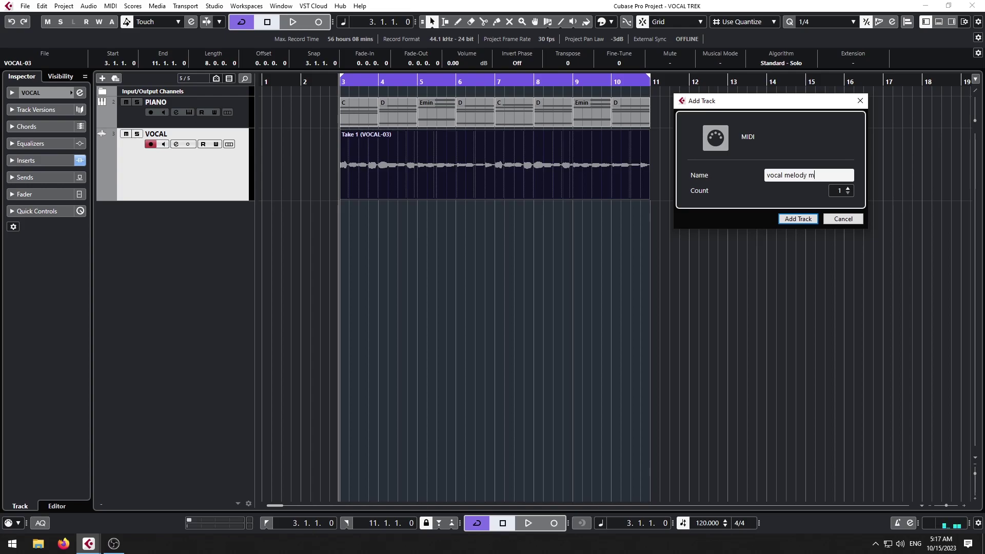
type("aker")
left_click(809, 220)
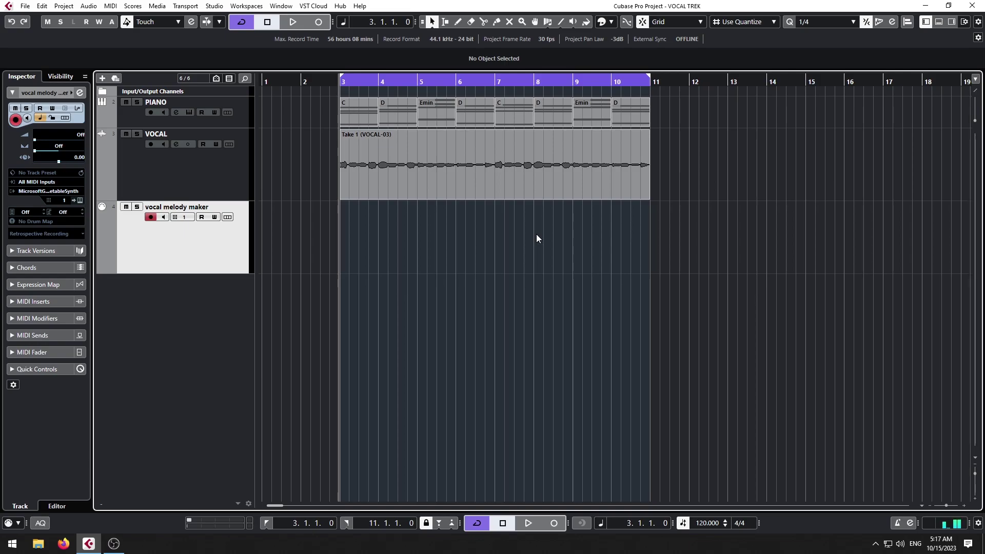
Step: Add a Hive(x64) instrument track routed to Stereo Out from the VST Instruments rack, and close the rack
key("F11")
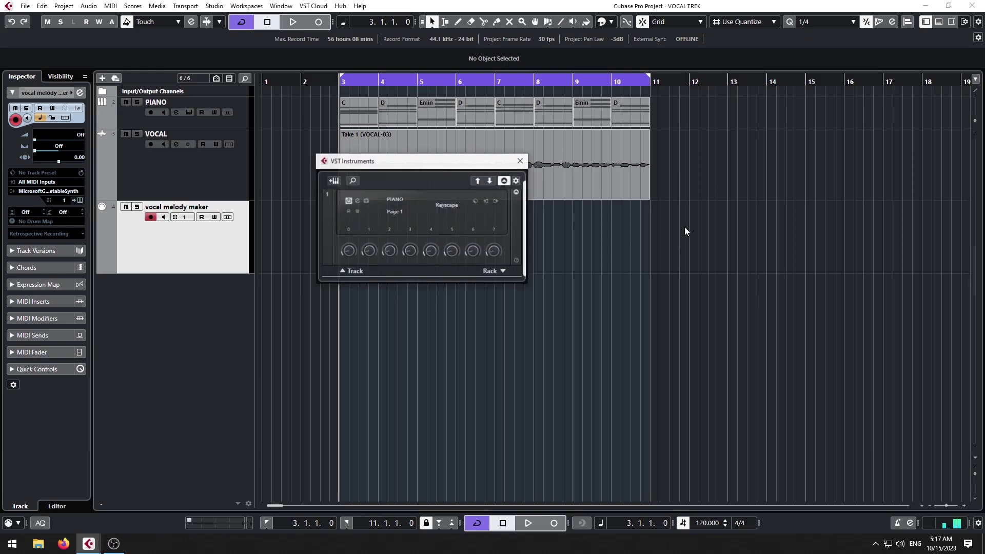
left_click(333, 180)
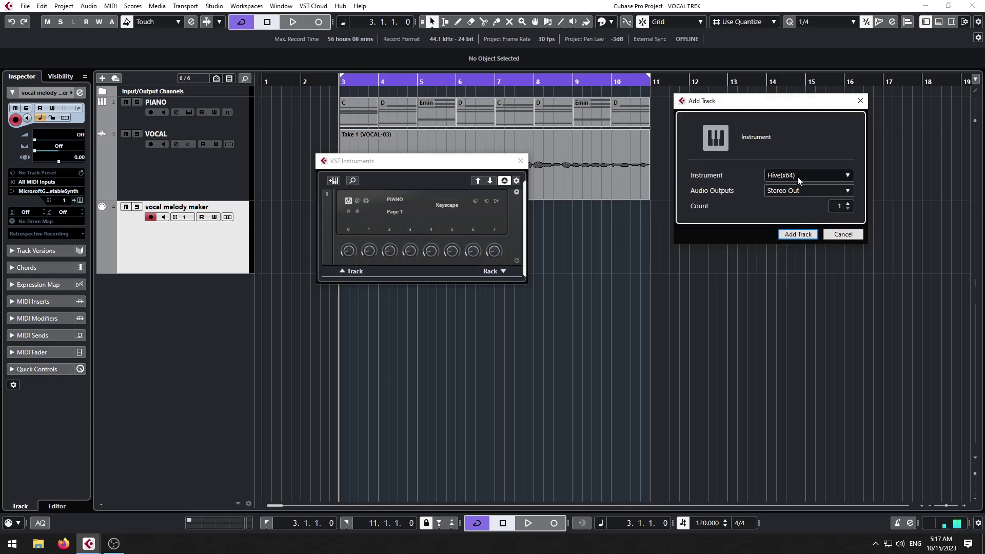
left_click(798, 235)
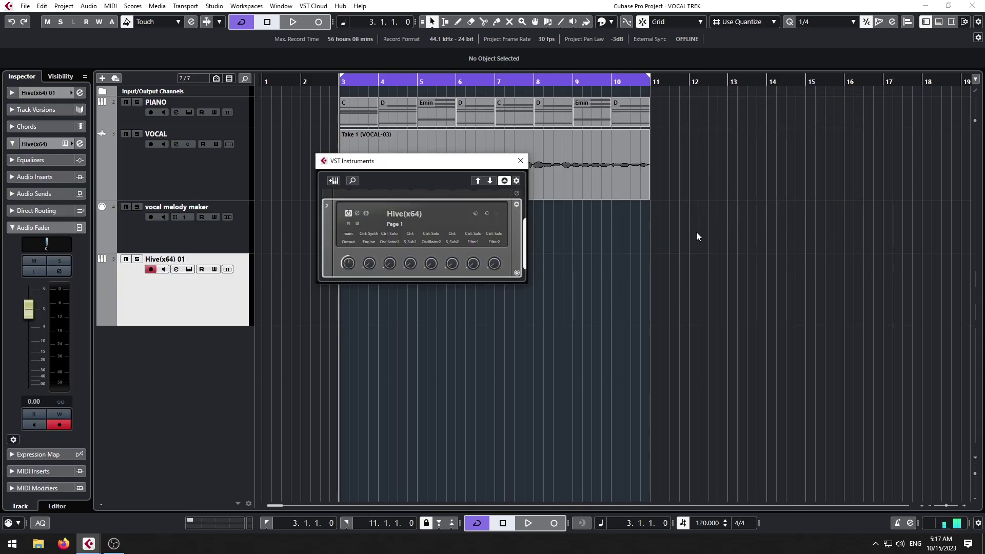
left_click(520, 162)
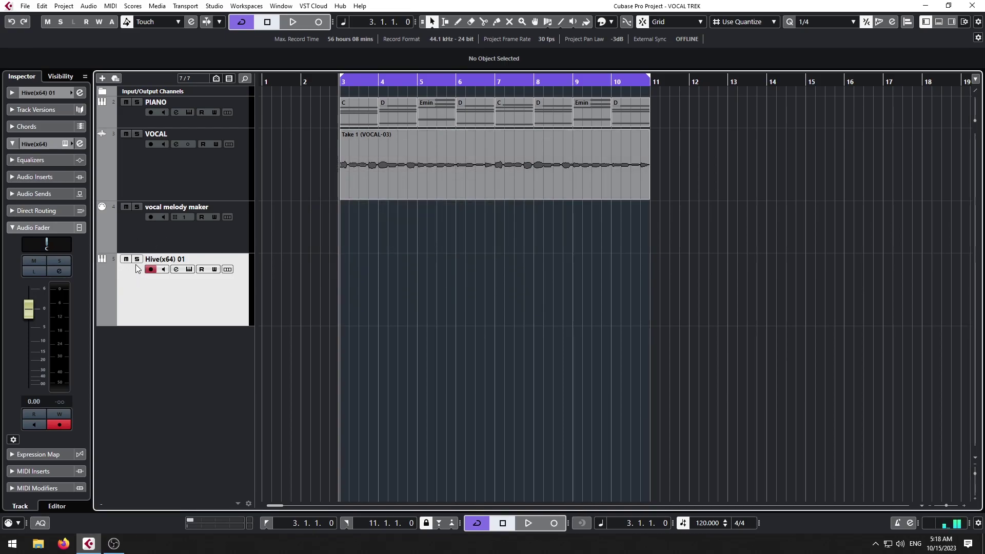
Step: Rename the Hive(x64) instrument track as "build melody"
double_click(155, 259)
type("bui")
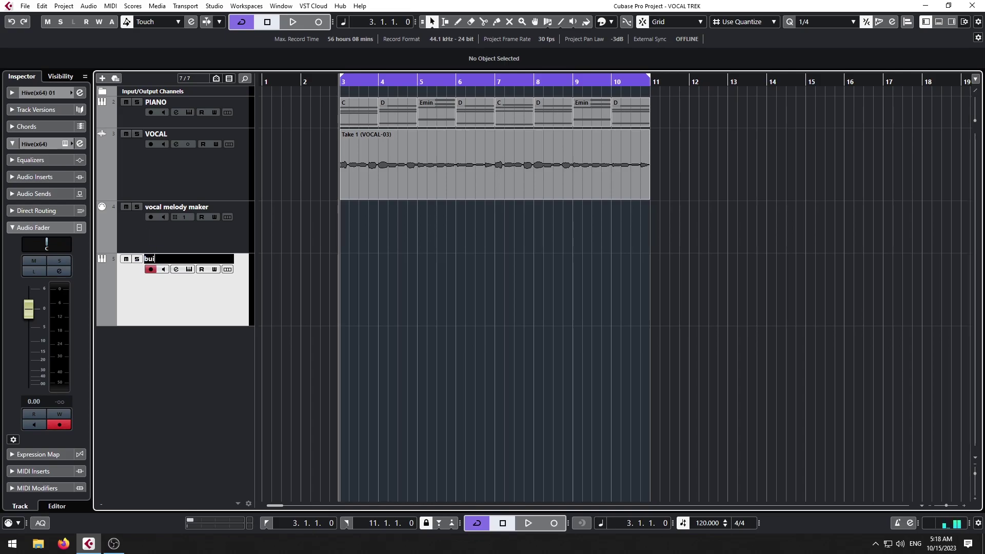
type("ld melody")
key("Return")
left_click(149, 240)
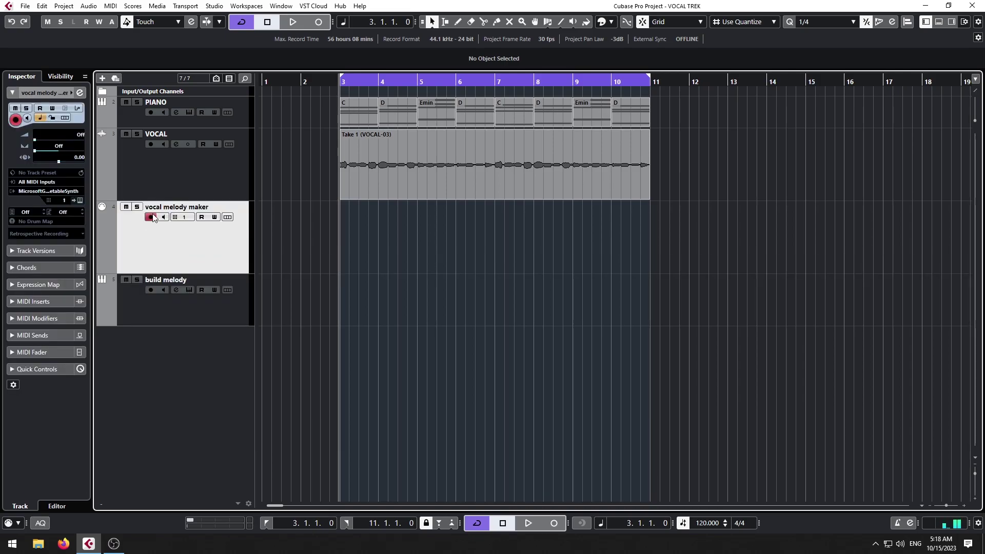
left_click(170, 173)
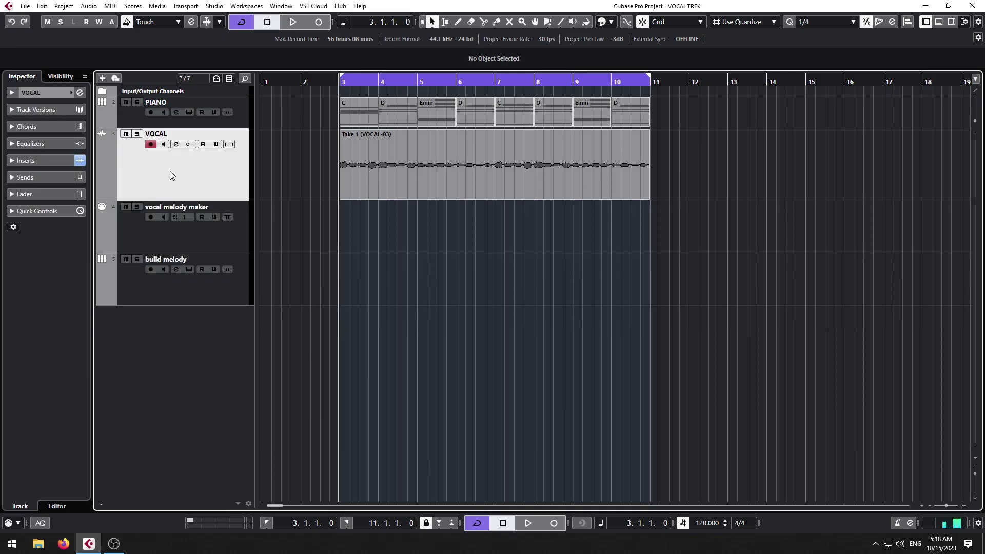
left_click(174, 243)
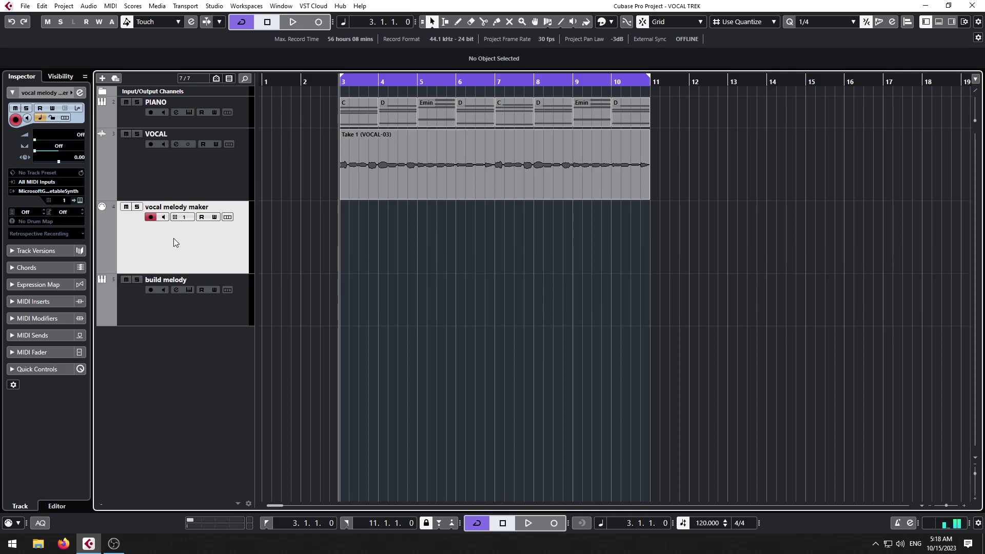
left_click(165, 309)
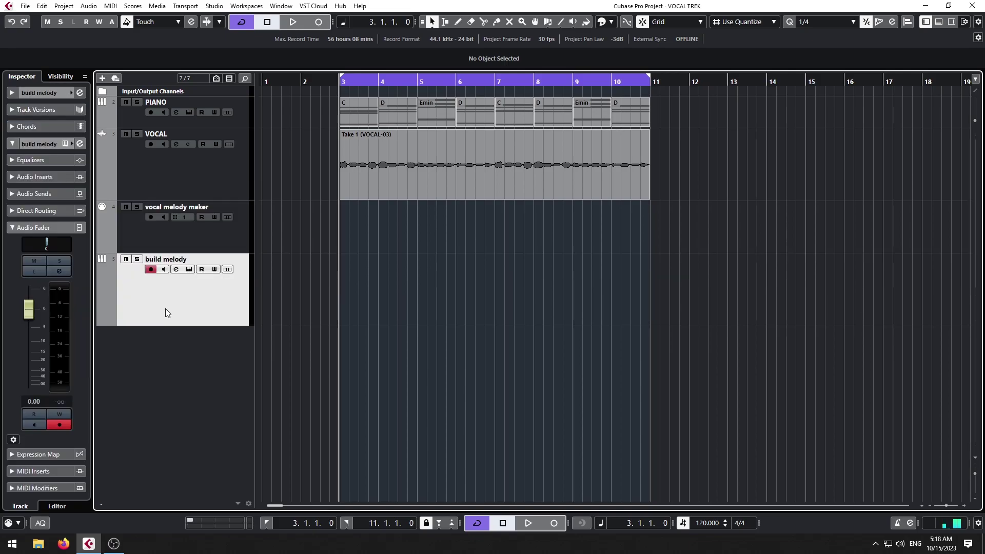
Step: Route the vocal melody maker track's MIDI output to "02. build melody - MIDI In"
left_click(155, 239)
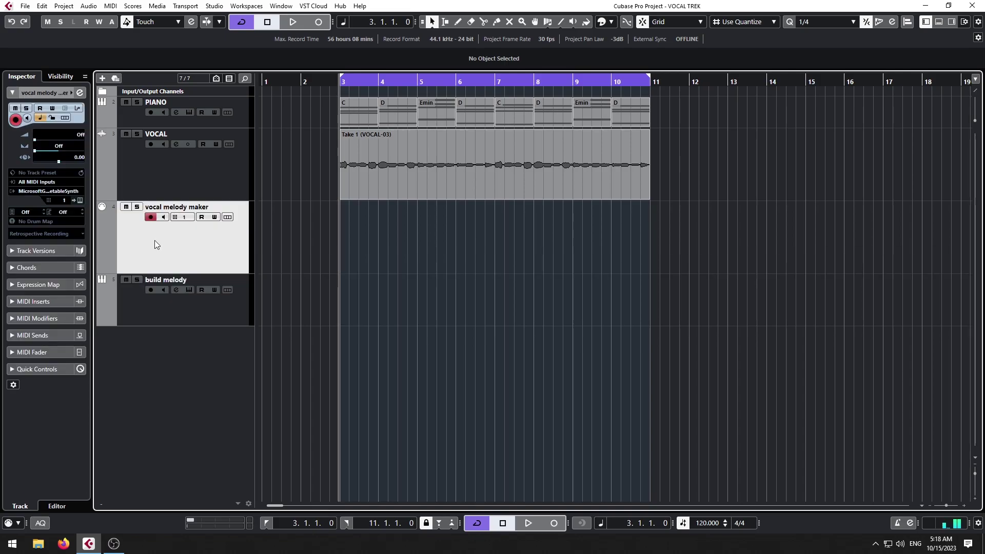
left_click(51, 193)
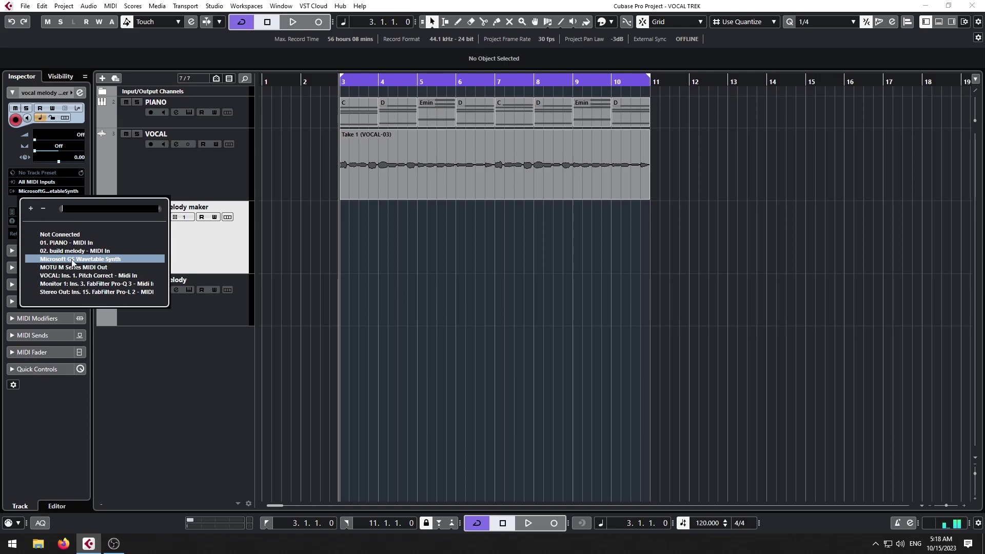
left_click(83, 250)
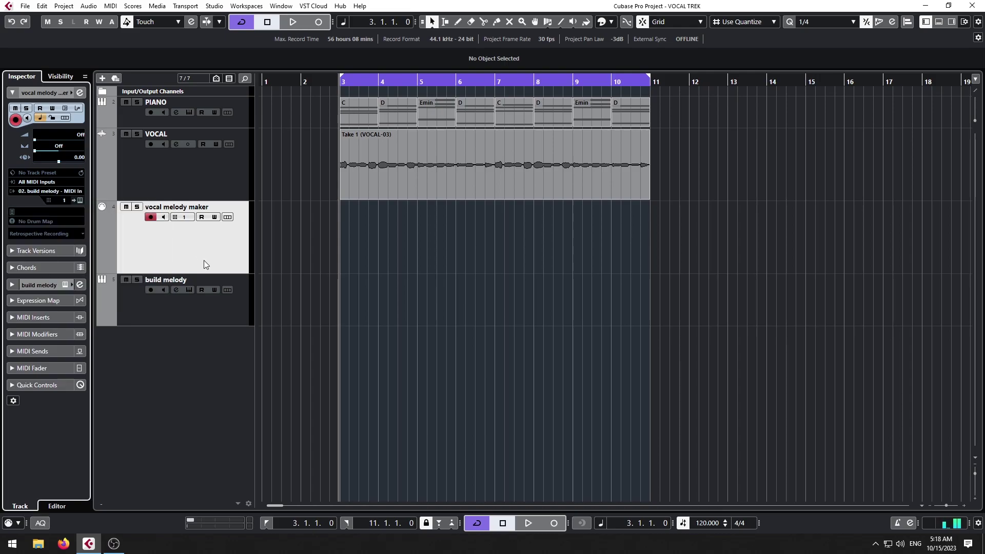
Step: Create an empty MIDI part on the vocal melody maker track between the locators, from bar 3 to bar 11
left_click(167, 313)
left_click(169, 249)
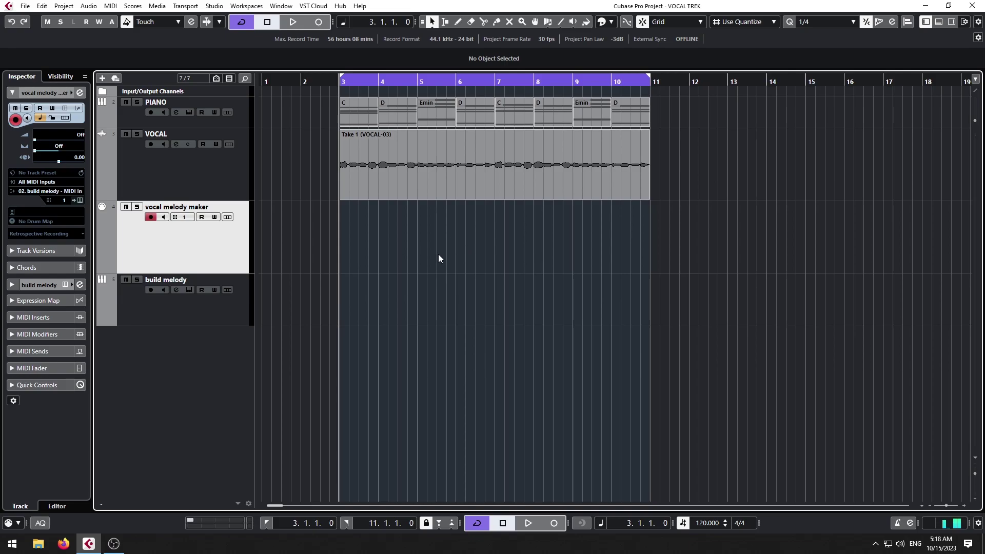
double_click(377, 239)
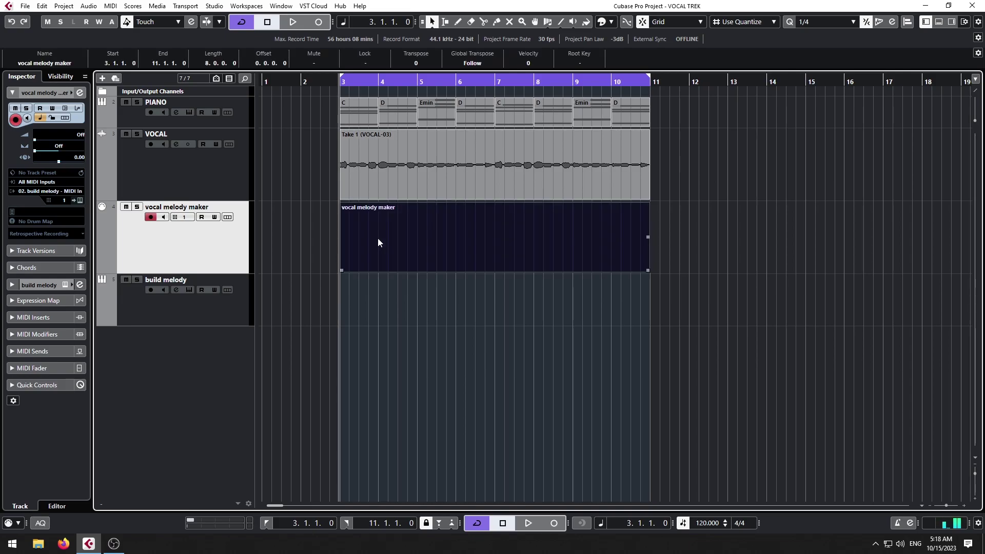
Step: Check the vocal melody maker track's MIDI output options, keeping "02. build melody - MIDI In" selected
left_click(193, 251)
left_click(57, 190)
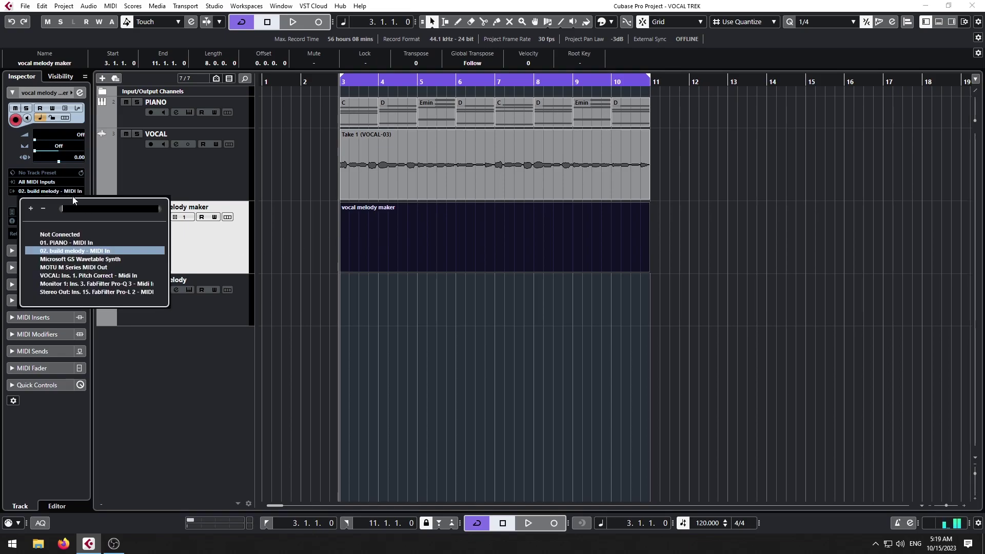
left_click(69, 251)
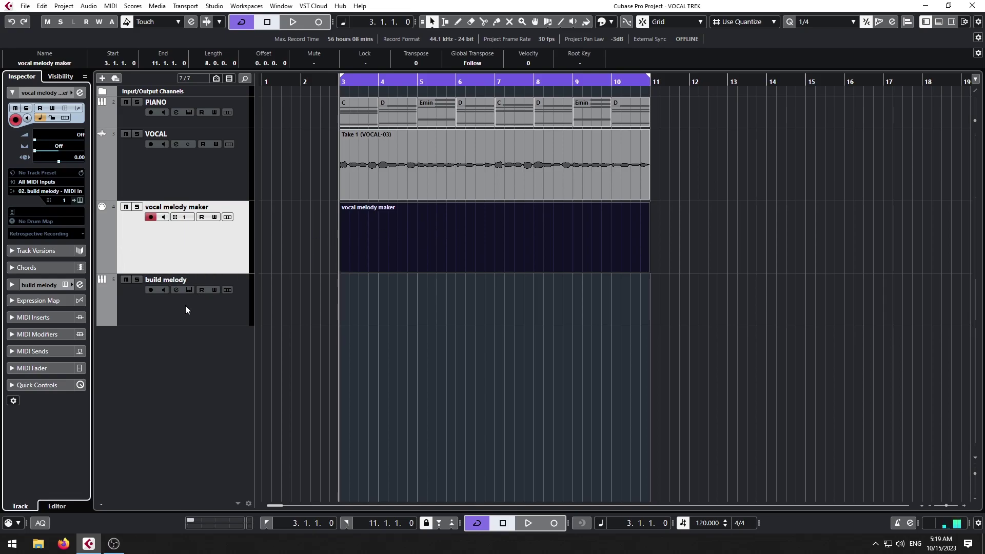
Step: Load the preset AZ Juna-Saw from 02 Poly Leads in the build melody track's Hive synth, and close the synth window
key("Down")
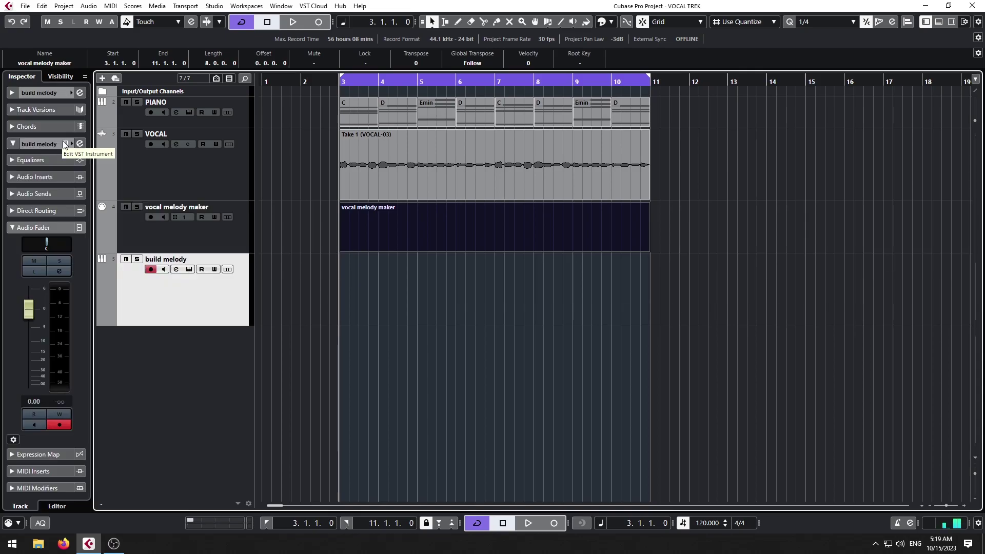
left_click(63, 142)
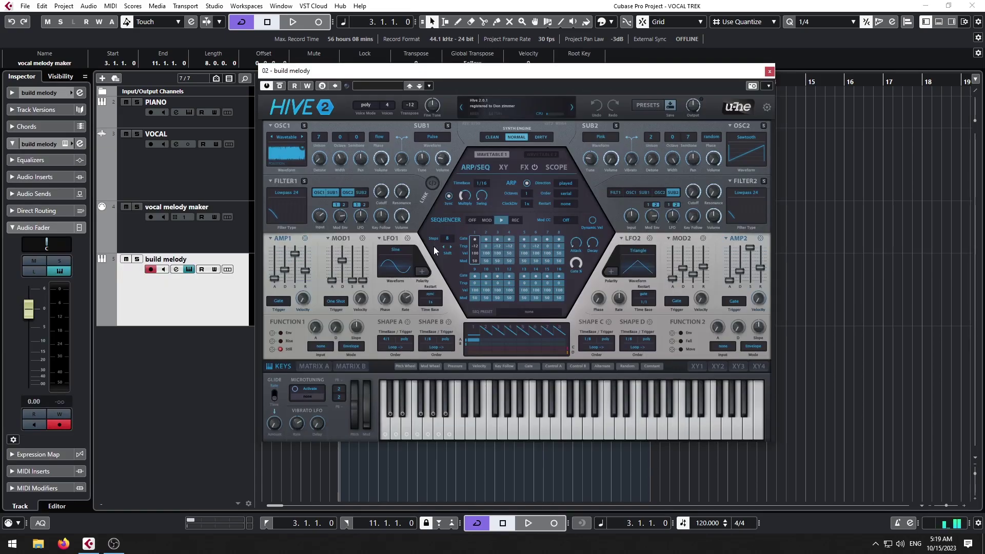
left_click(655, 107)
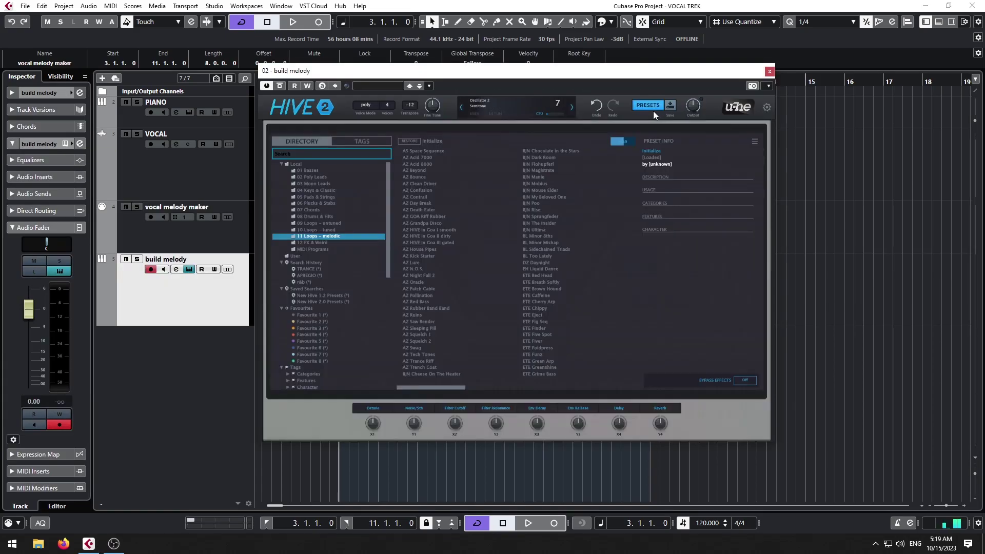
left_click(318, 191)
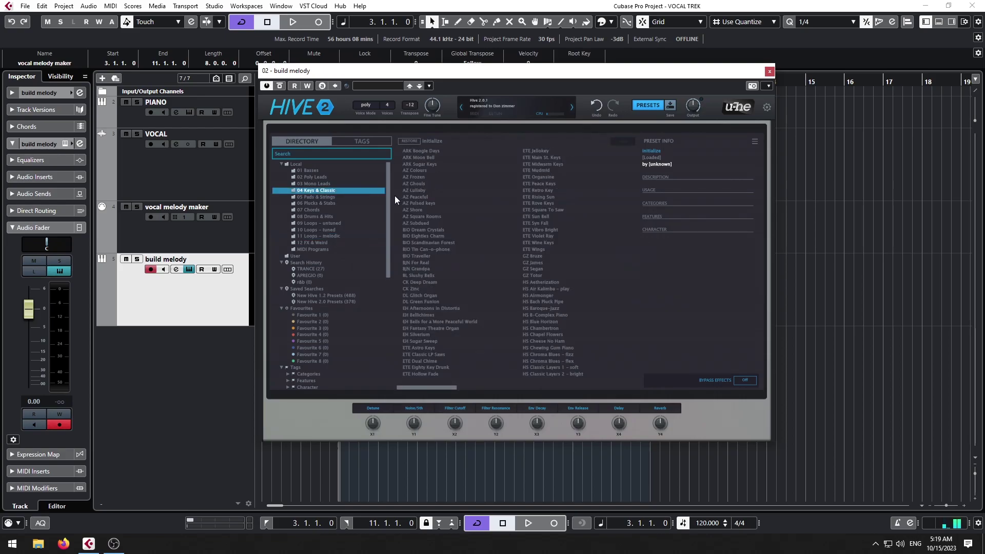
left_click(320, 178)
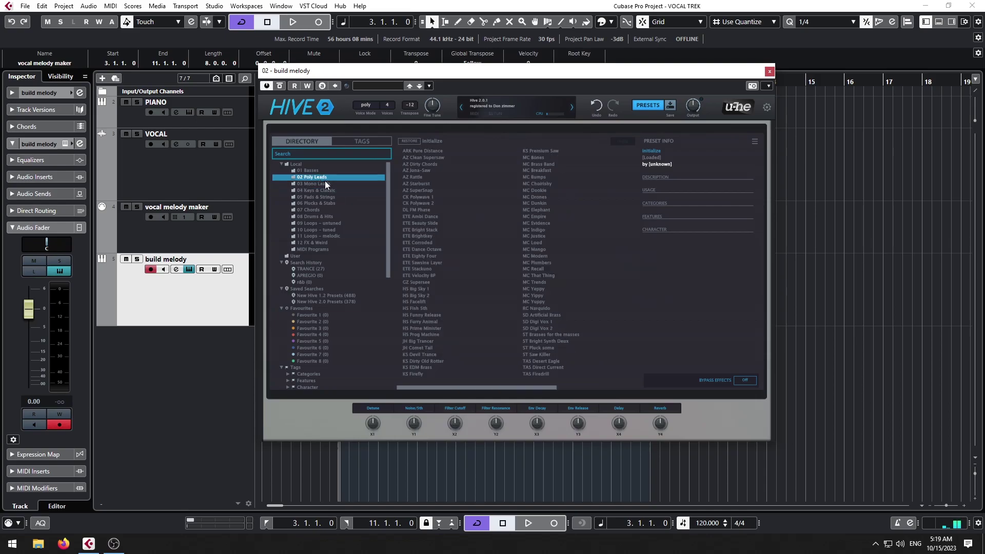
left_click(416, 170)
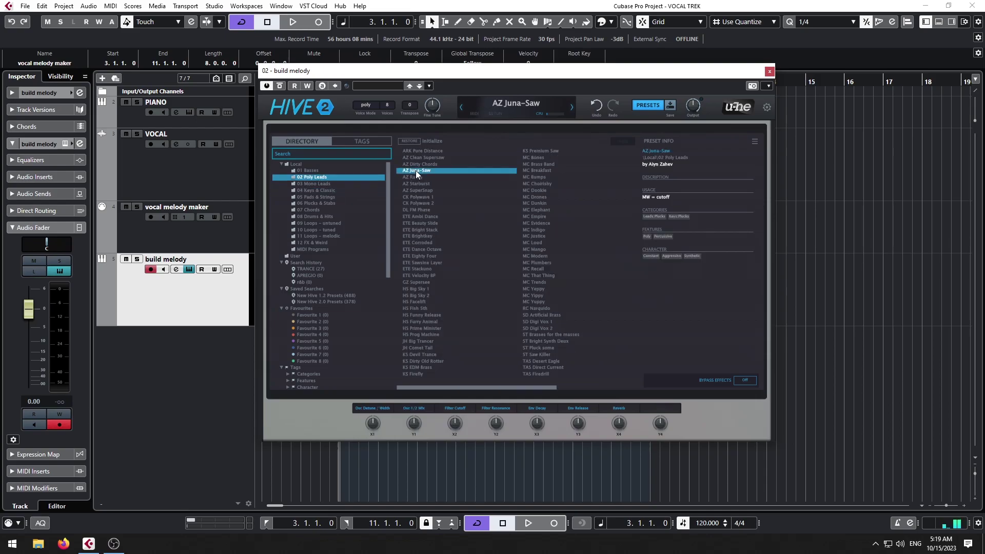
left_click(770, 71)
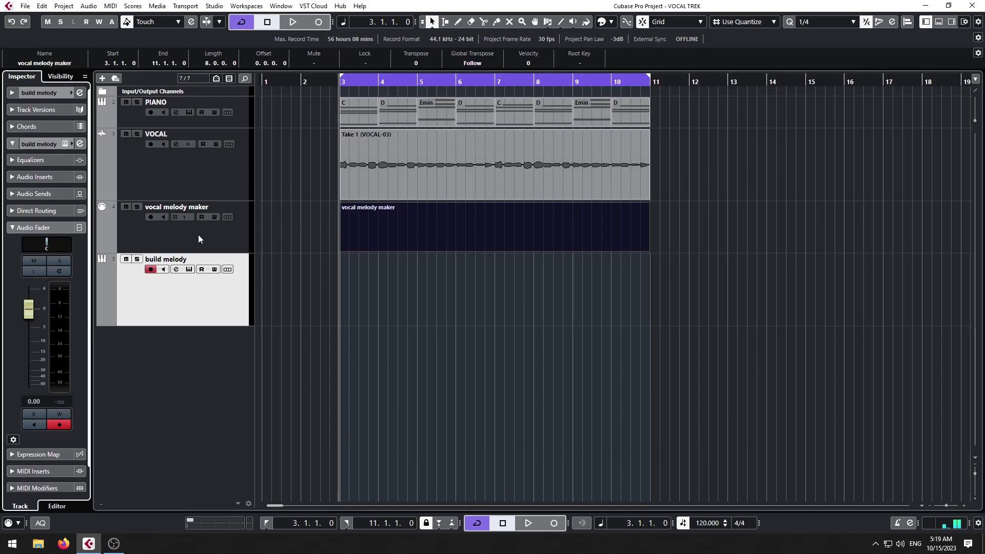
Step: Mute the VOCAL track and open the vocal melody maker part in a separate Key Editor window for playback
left_click(449, 242)
double_click(409, 248)
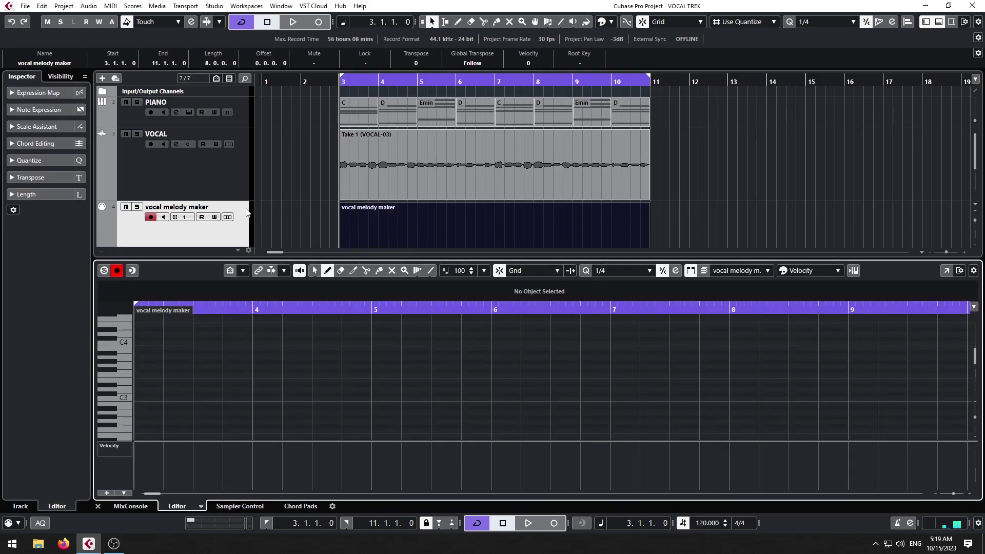
left_click(126, 134)
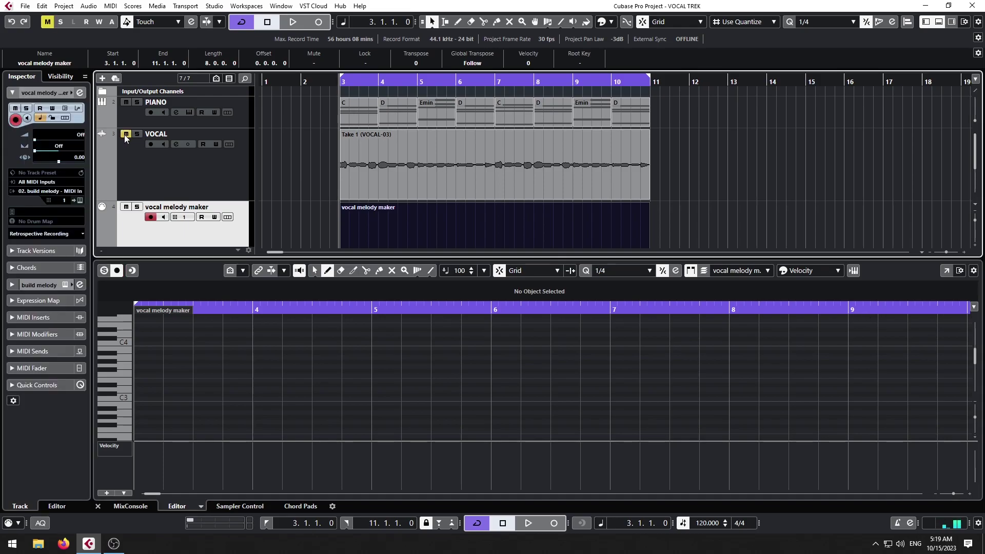
left_click(944, 272)
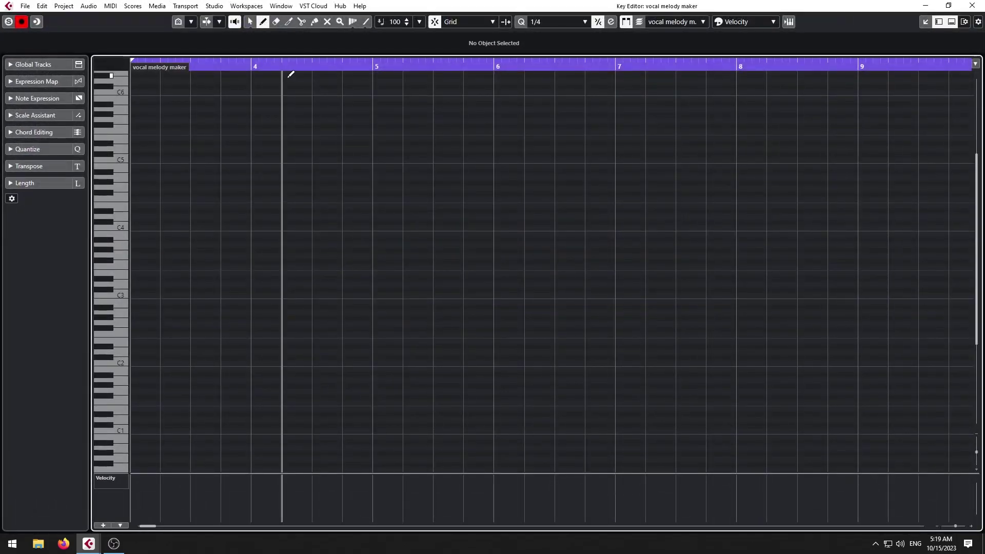
key("space")
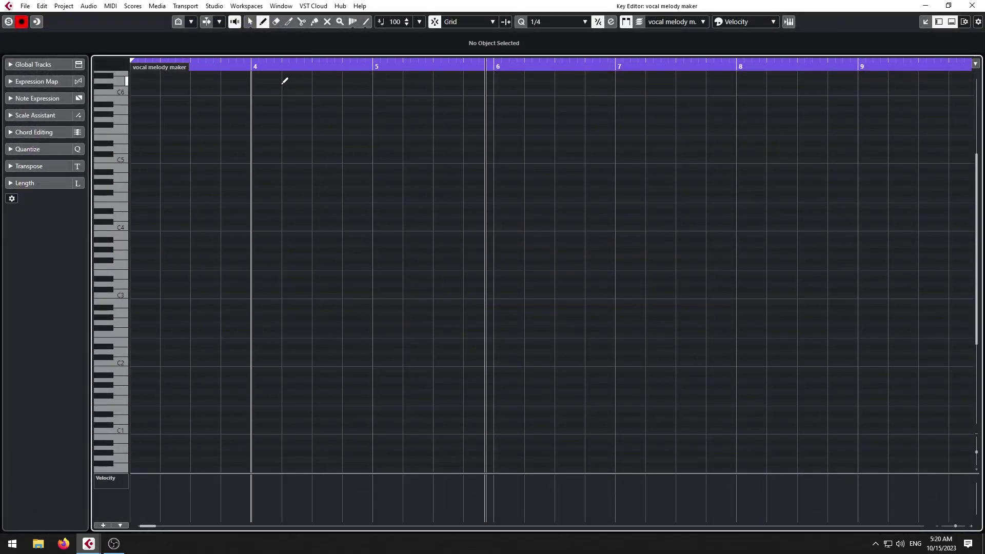
Step: Draw a melody of consecutive quarter notes from G2 upward, running from the start of bar 3 to beat 3 of bar 6
left_click(148, 323)
left_click(167, 312)
key("Home")
left_click(264, 301)
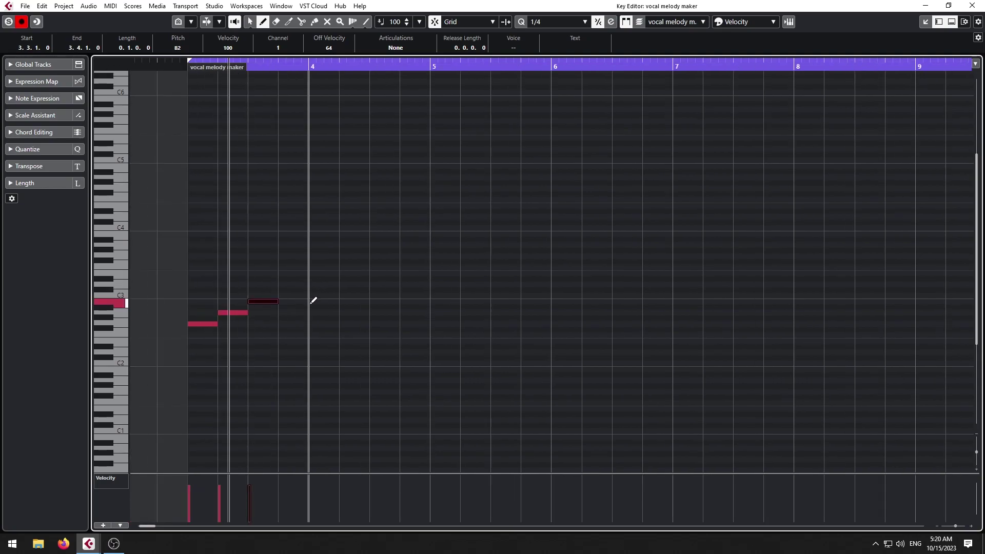
left_click(298, 313)
left_click(324, 302)
left_click(355, 313)
left_click(385, 324)
left_click(416, 323)
left_click(445, 313)
left_click(469, 301)
left_click(506, 313)
left_click(566, 301)
left_click(596, 312)
left_click(626, 301)
key("space")
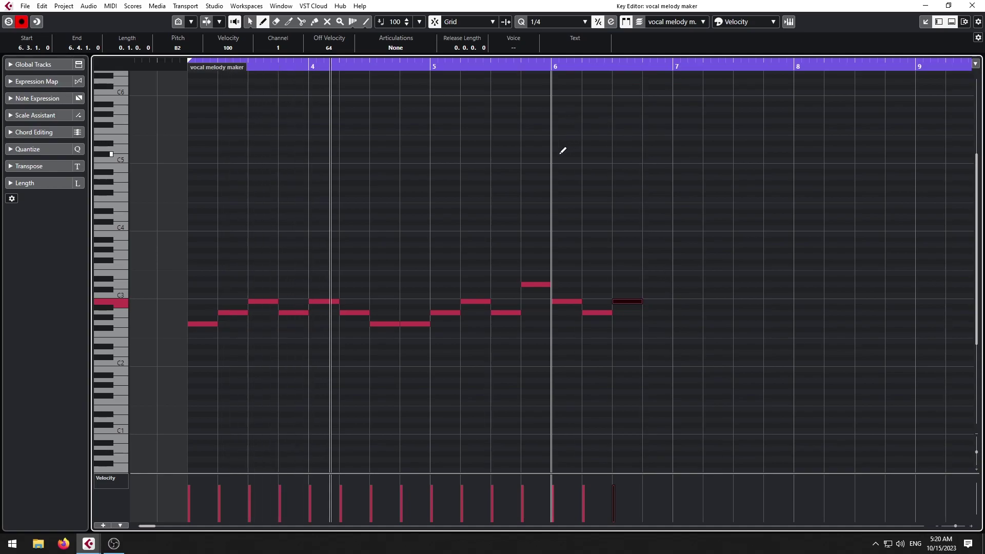
Step: Shift the notes from beat 4 of bar 4 onward one beat later and fill the gap with a note a semitone below G2
key("space")
left_click(250, 21)
left_click_drag(760, 201, 374, 379)
left_click_drag(414, 324, 444, 324)
left_click(263, 21)
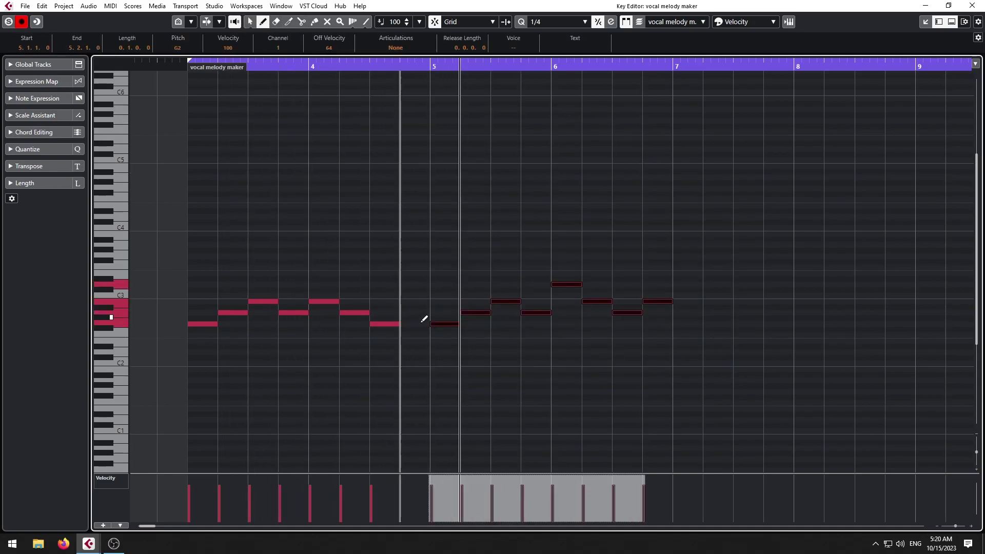
left_click(415, 324)
key("Down")
left_click_drag(295, 66, 308, 65)
Step: Copy the whole four-bar melody and paste it at bar 7
left_click(250, 22)
mouse_move(706, 173)
left_mouse_down()
mouse_move(364, 411)
mouse_move(164, 400)
left_mouse_up()
key("ctrl+c")
left_click(652, 68)
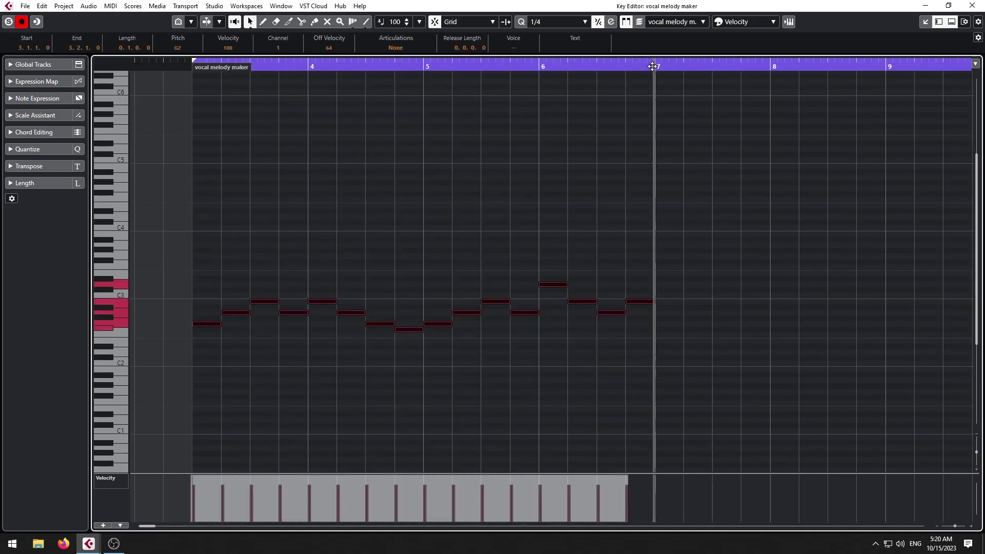
key("ctrl+v")
scroll(642, 146, "down", 5)
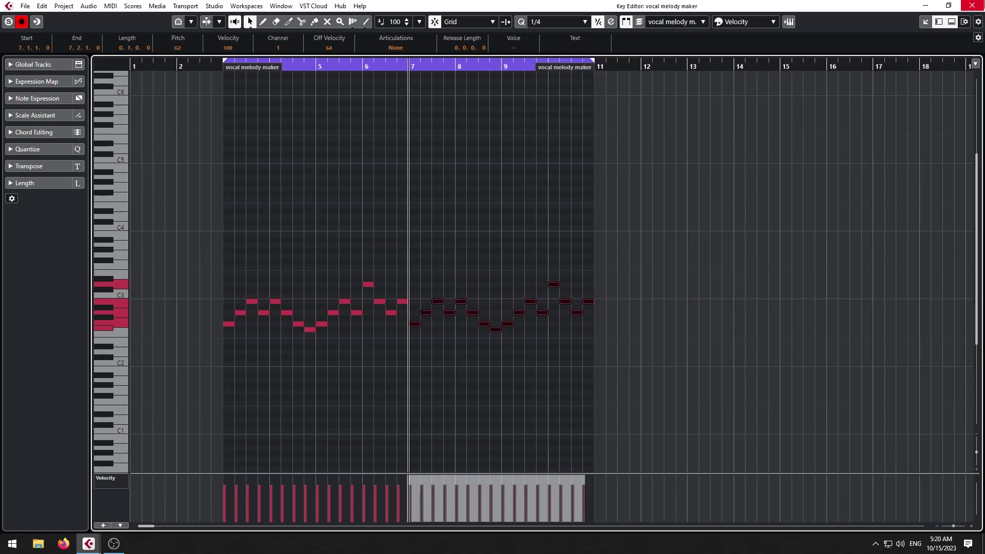
left_click(778, 121)
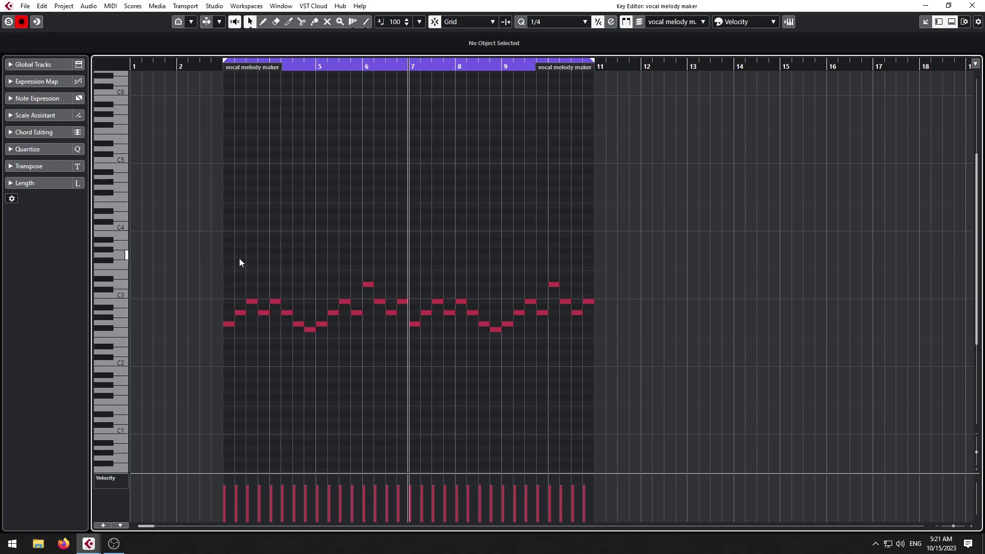
Step: Close the Key Editor and the lower zone, and play the arrangement from bar 3
left_click(972, 6)
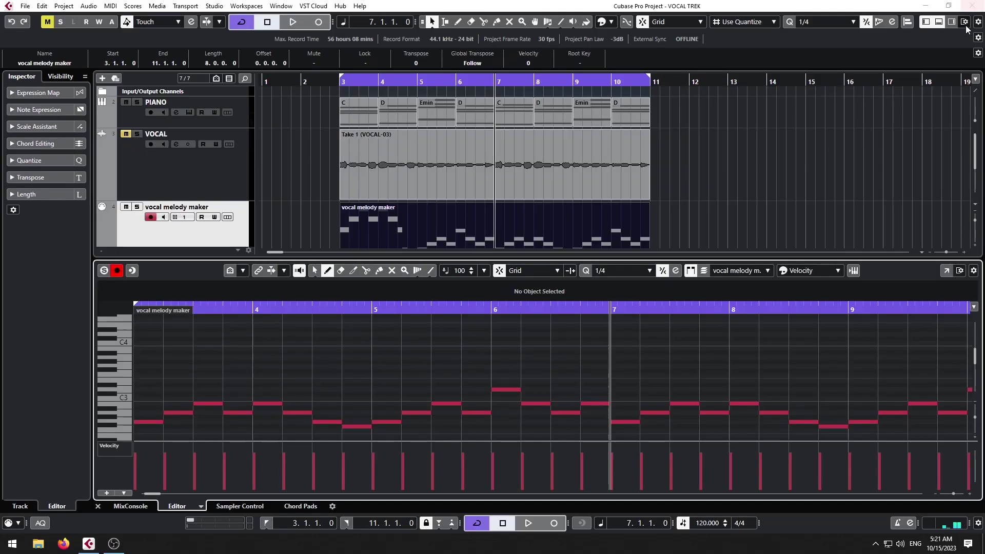
left_click(940, 22)
left_click(347, 82)
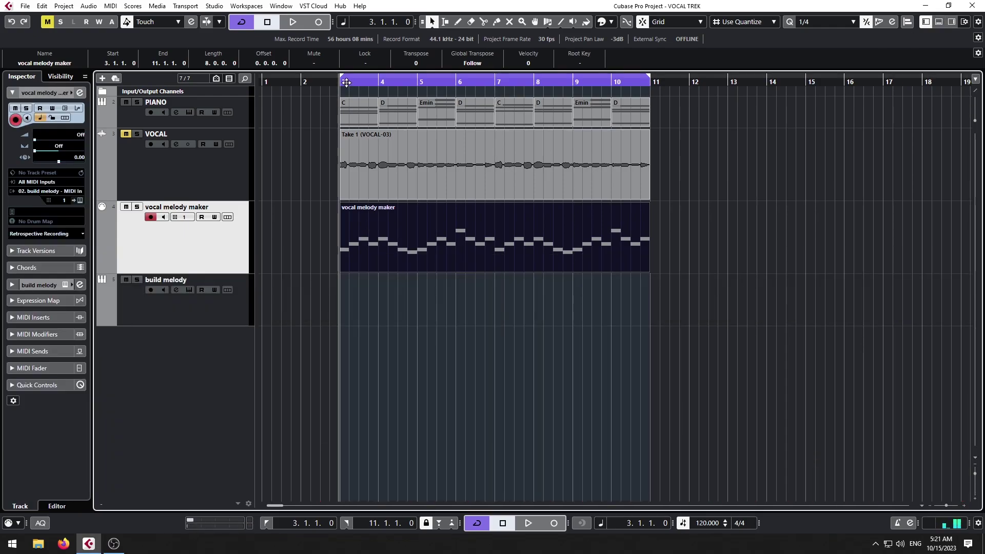
key("space")
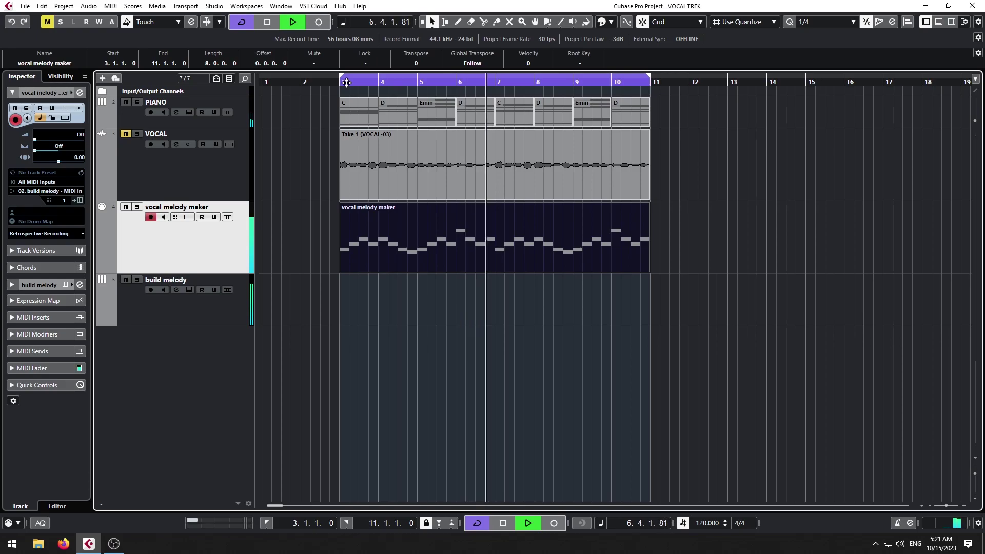
key("space")
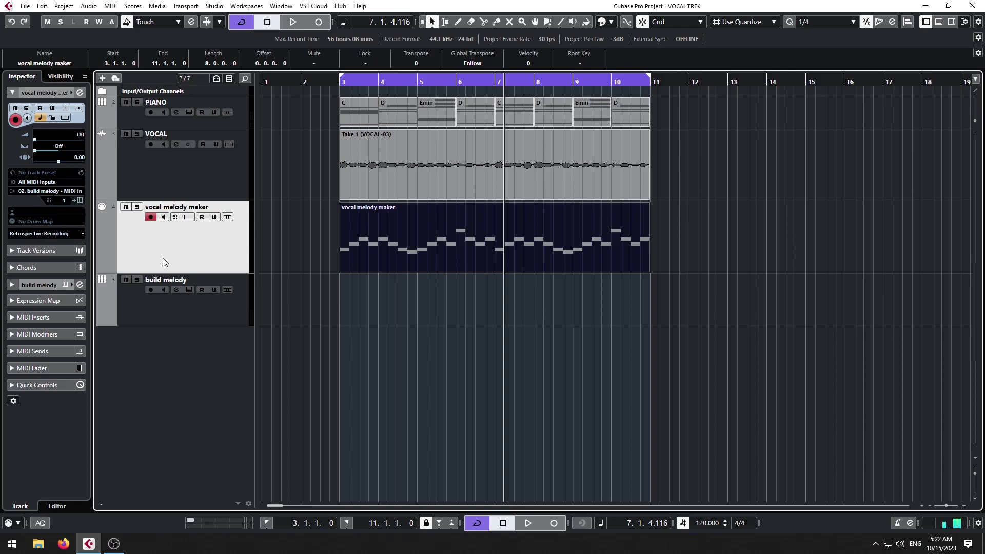
Step: Open the VOCAL track's Pitch Correct insert and set correction Speed and Tolerance to 100
left_click(174, 176)
left_click(66, 161)
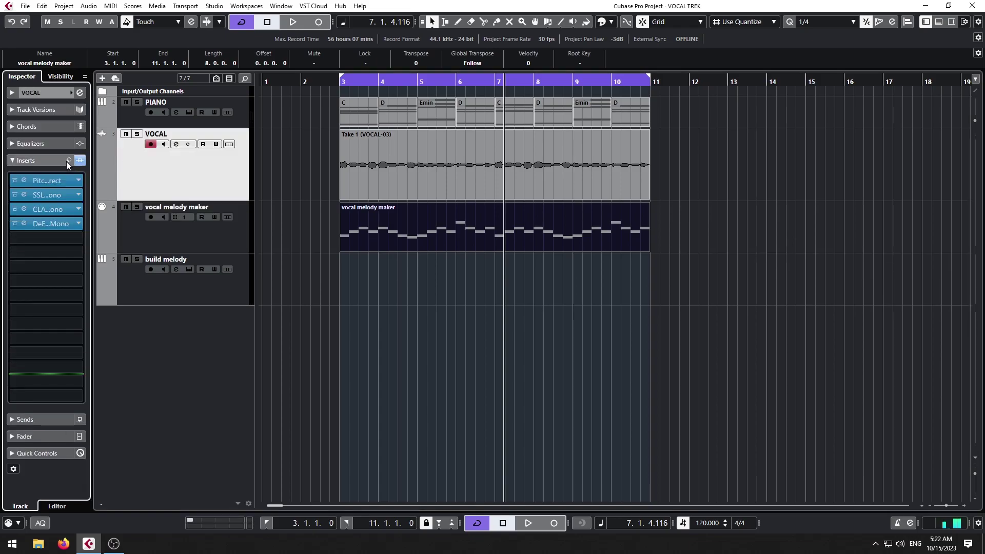
left_click(24, 181)
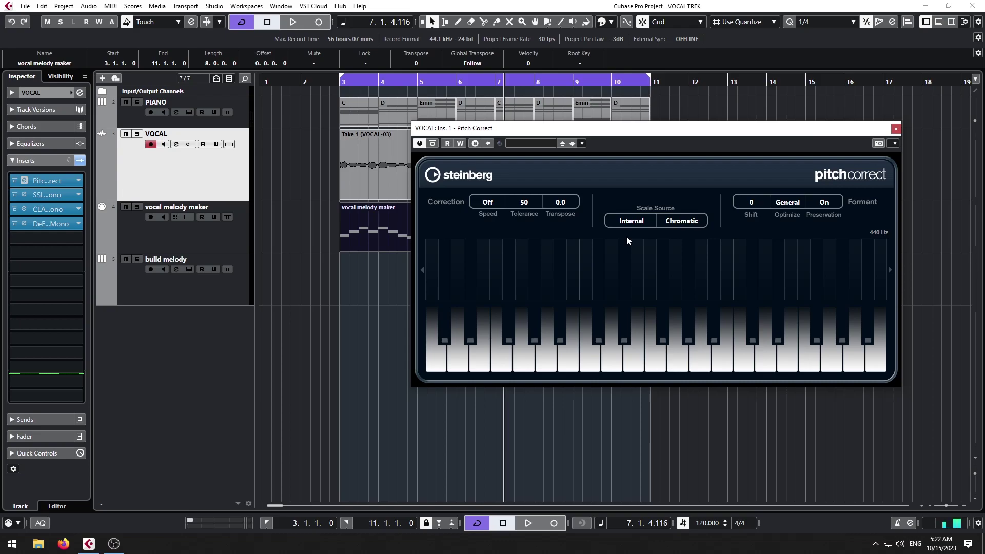
left_click_drag(480, 205, 473, 51)
left_click_drag(523, 205, 532, 81)
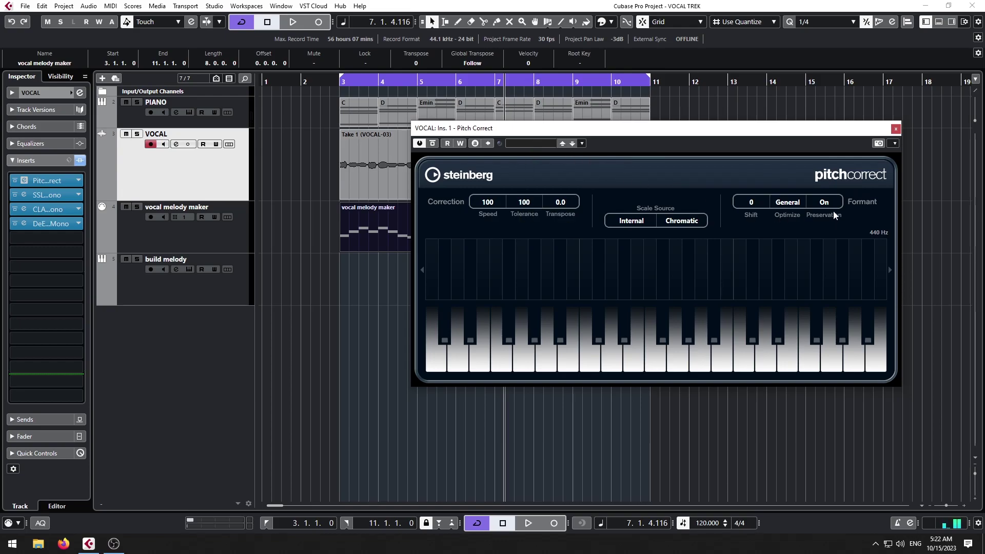
Step: Set Pitch Correct's Scale Source to External - MIDI Note and close the plug-in window
left_click(634, 228)
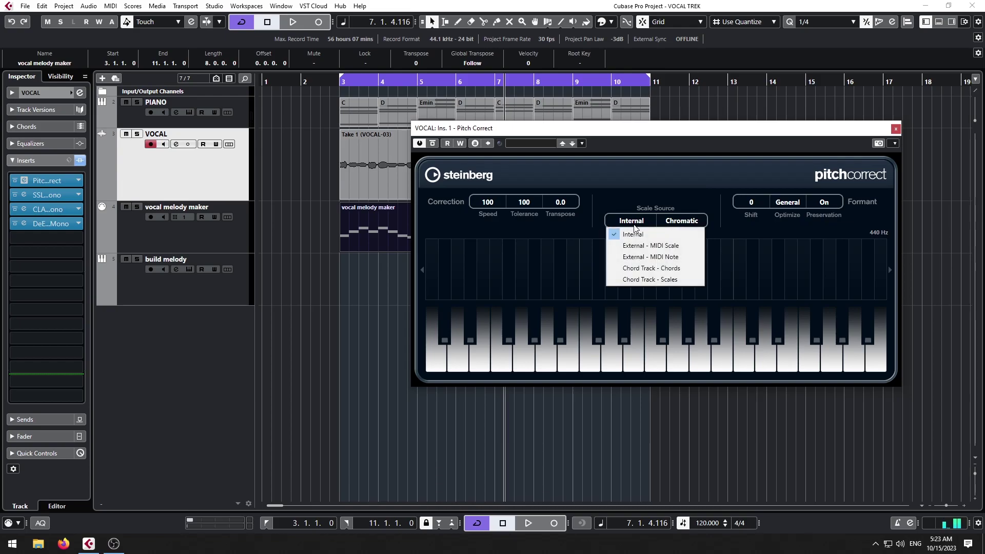
left_click(659, 259)
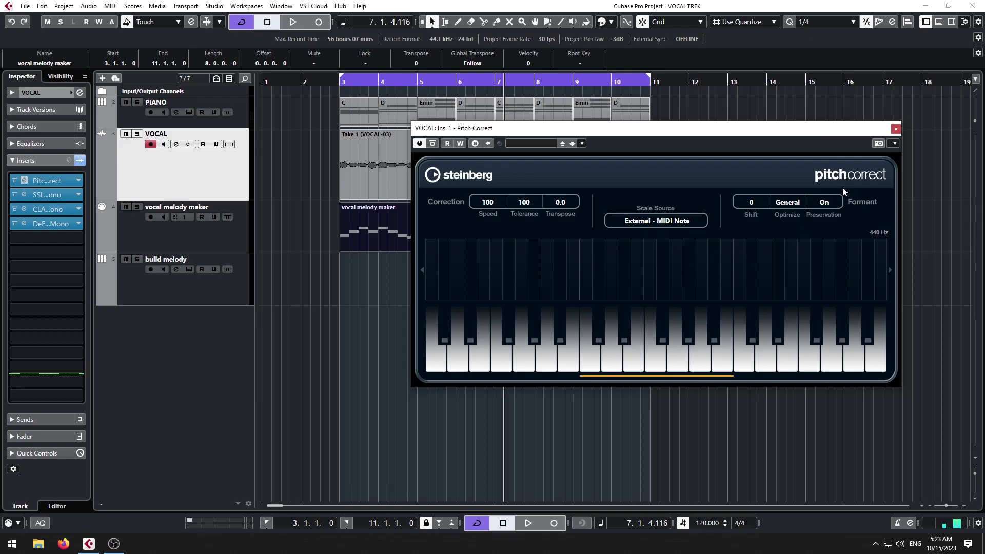
left_click(895, 129)
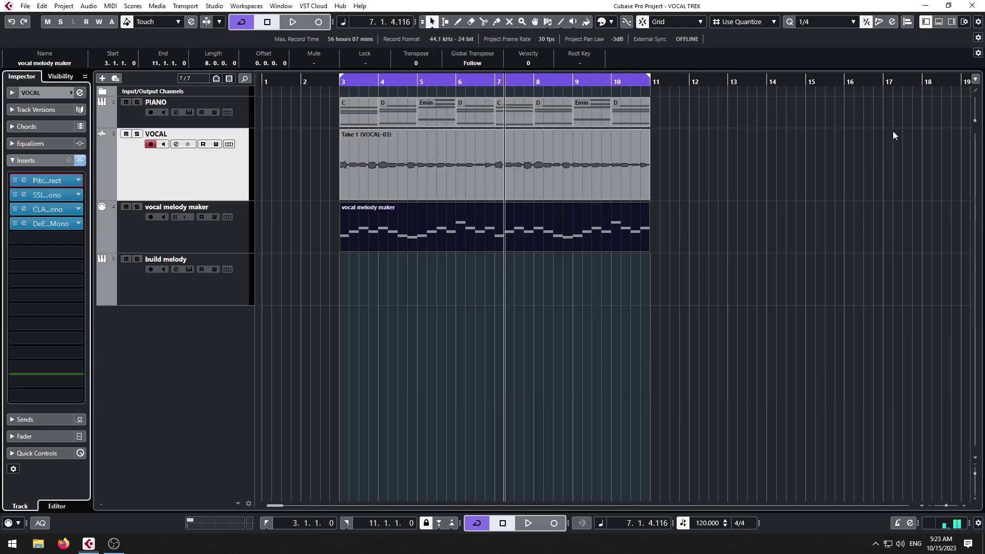
Step: Return to bar 3 and route the vocal melody maker track's MIDI output to VOCAL: Ins. 1. Pitch Correct - Midi In
left_click(339, 83)
left_click(198, 233)
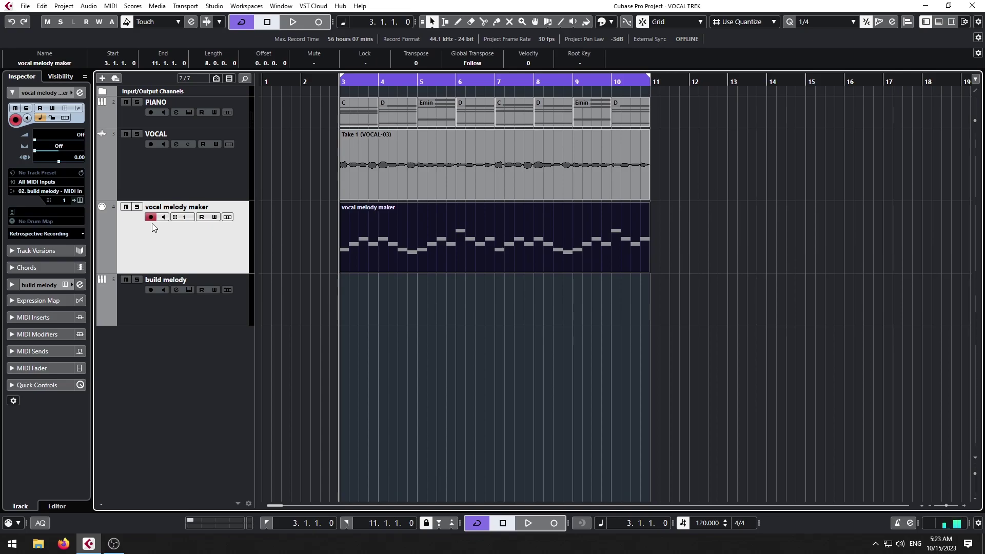
left_click(49, 191)
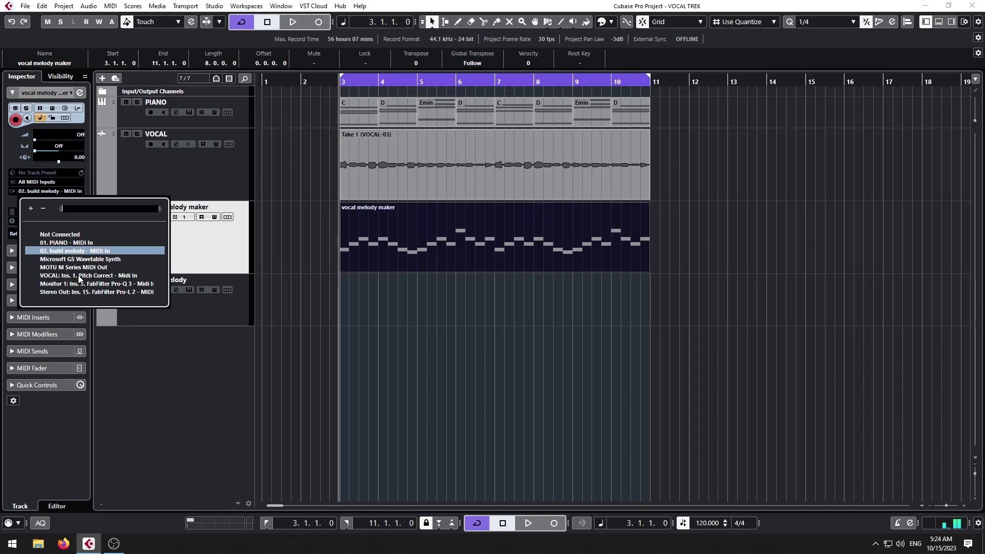
left_click(112, 277)
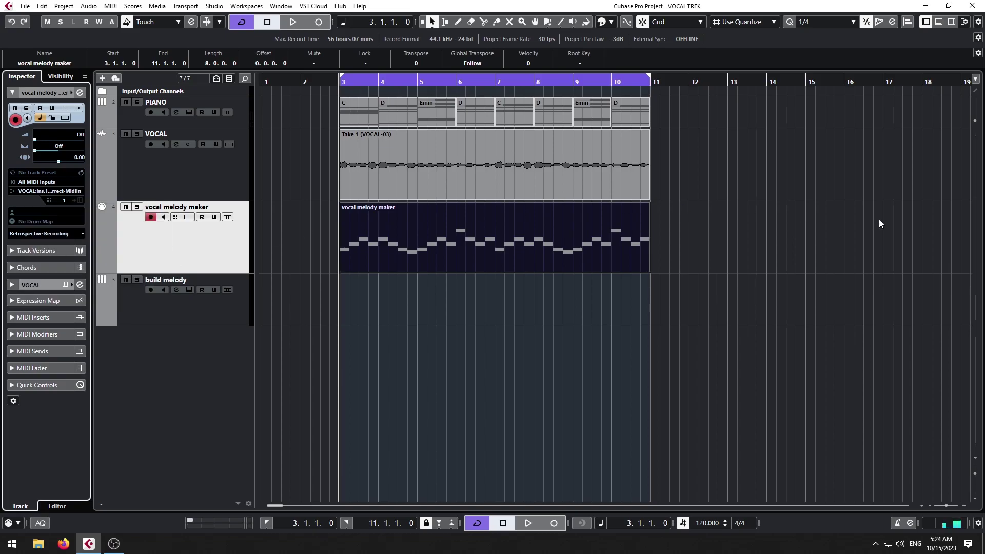
Step: Reopen the VOCAL track's Pitch Correct insert and play the vocal with the MIDI melody from bar 3
left_click(156, 183)
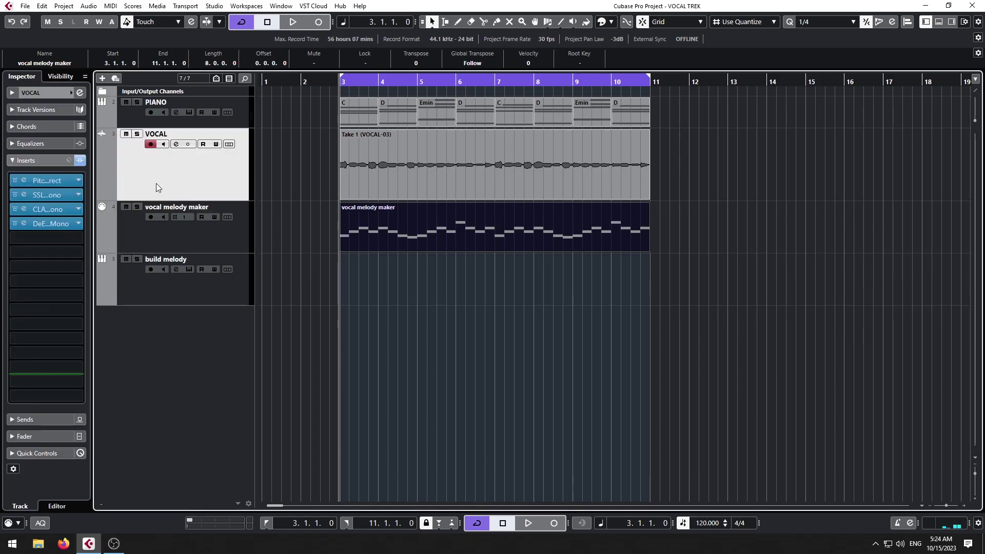
left_click(24, 180)
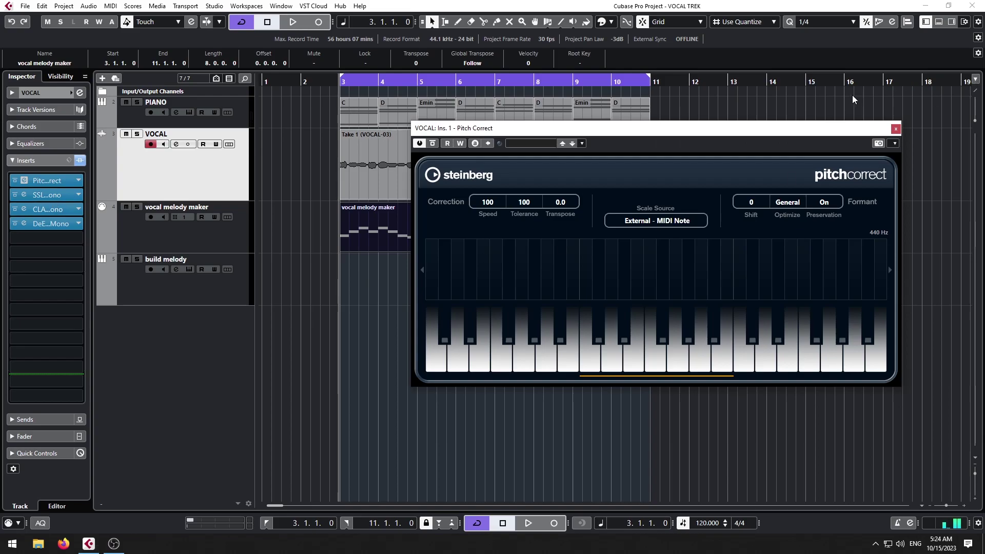
key("space")
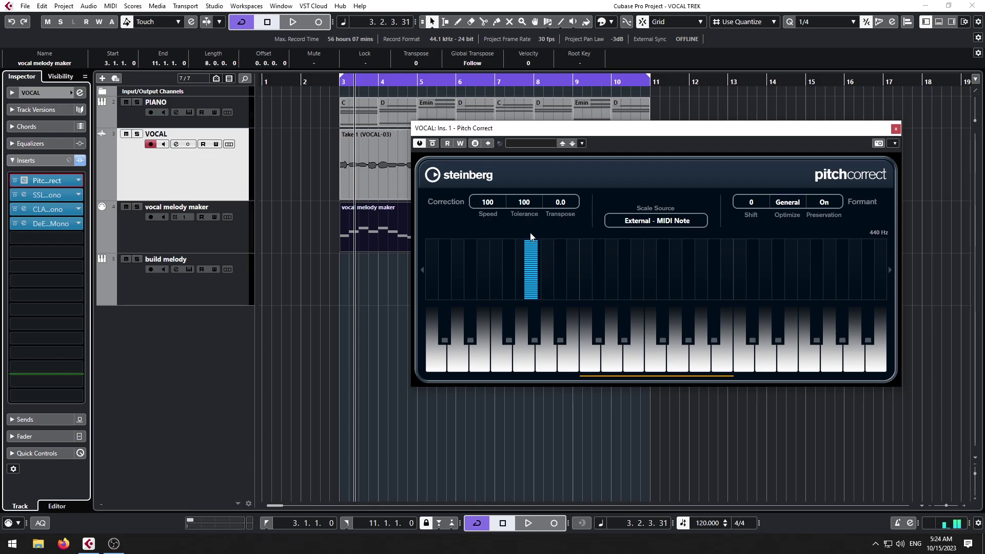
Step: Audition the vocal from bar 3 with Formant Preservation off, switch it back on and return to bar 3
left_click(823, 203)
left_click(352, 78)
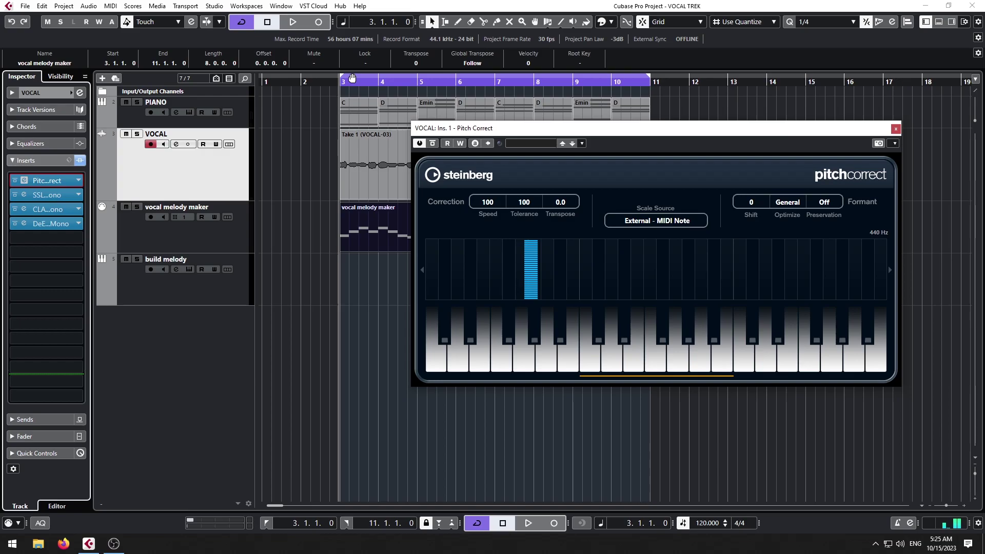
key("space")
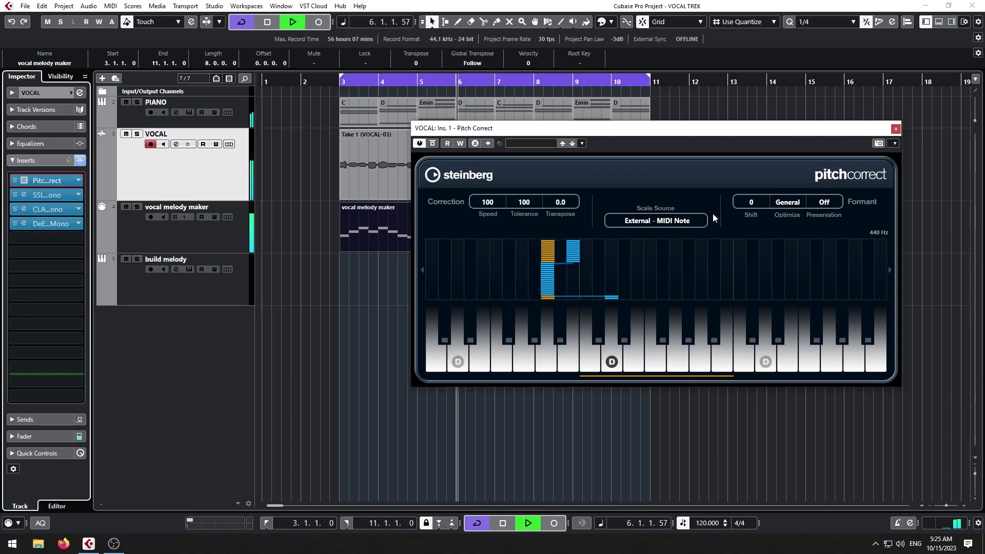
key("space")
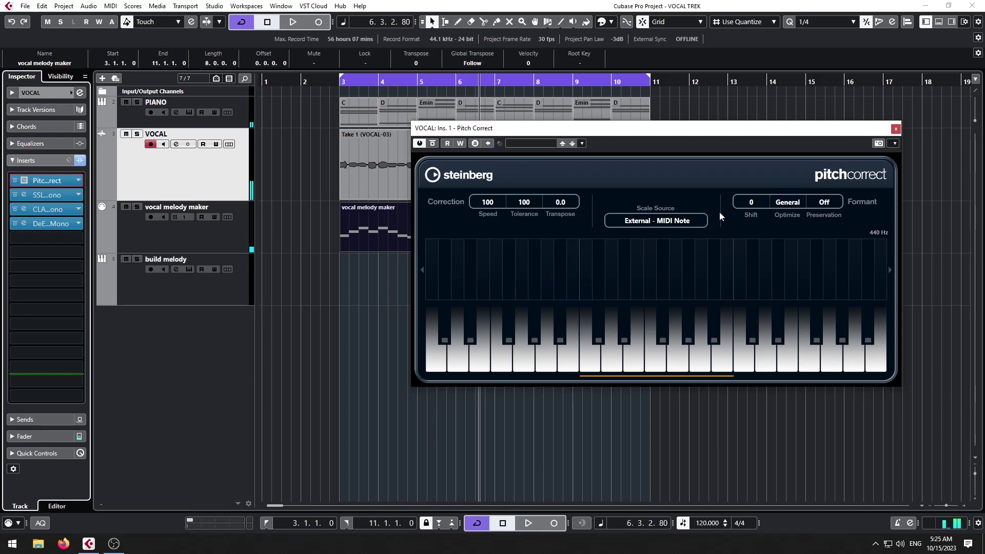
left_click(825, 217)
key("KP_1")
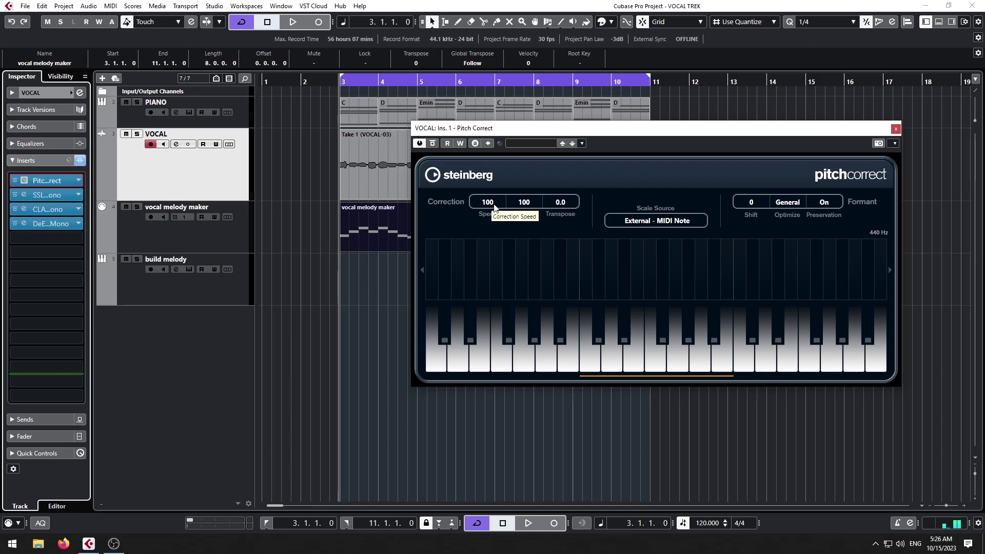
Step: Try a correction Speed of 67 during playback, restore it to 100 with Tolerance at 100, and return to bar 3
key("space")
left_click_drag(494, 205, 495, 253)
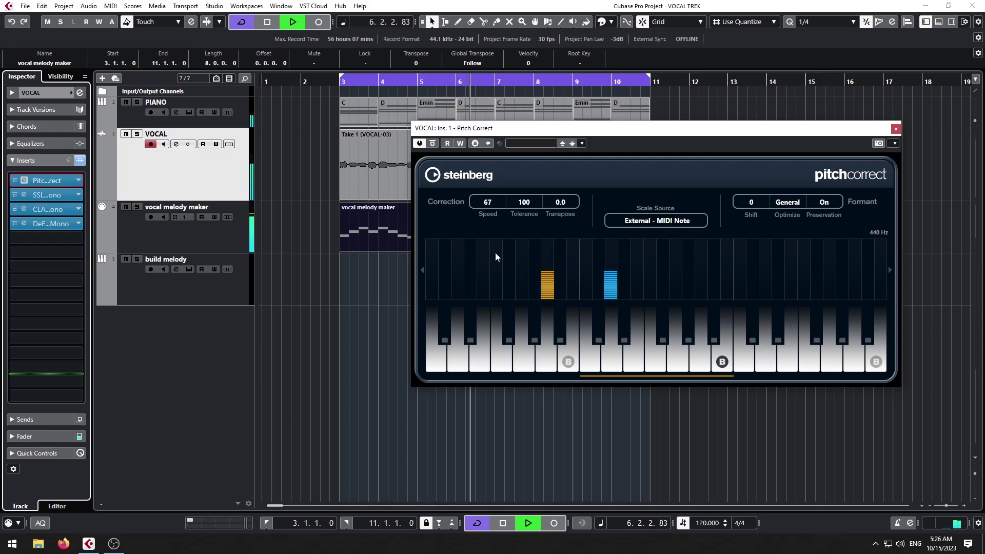
left_click_drag(495, 252, 531, 186)
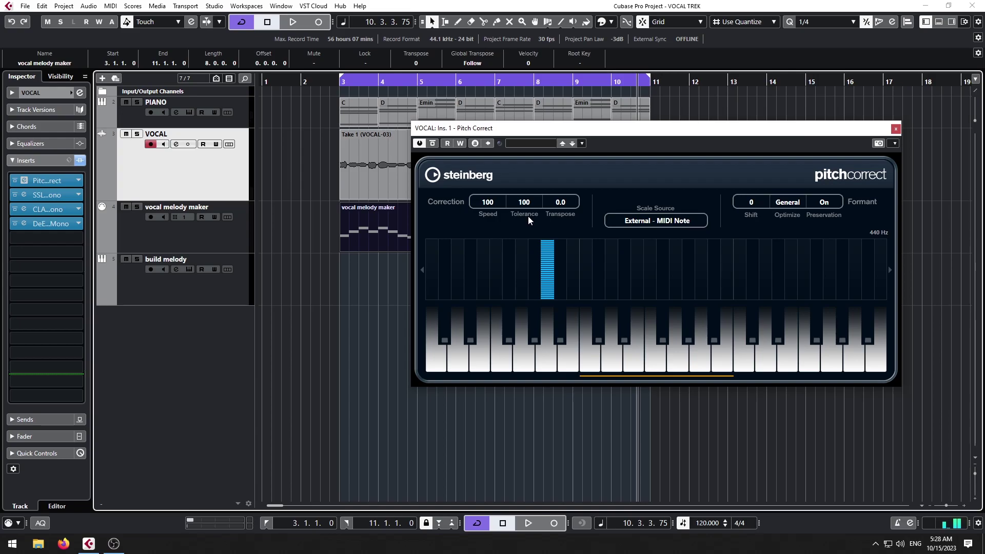
mouse_move(528, 200)
left_mouse_down()
mouse_move(535, 216)
mouse_move(529, 196)
left_mouse_up()
key("KP_1")
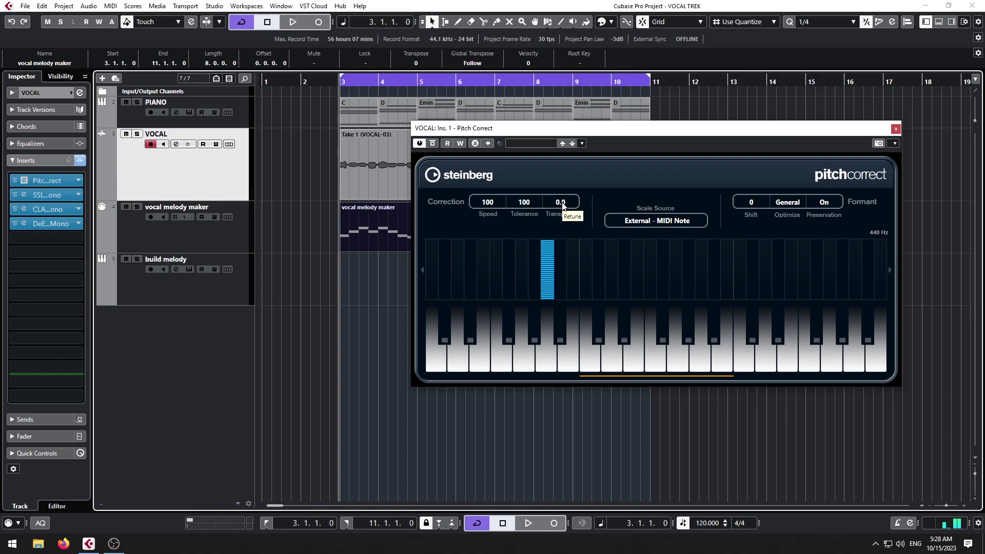
Step: Audition a raised Transpose value during playback, reset it to 0.0 and return to bar 3
key("space")
left_click_drag(569, 203, 590, 108)
key("space")
left_click(564, 206, "ctrl")
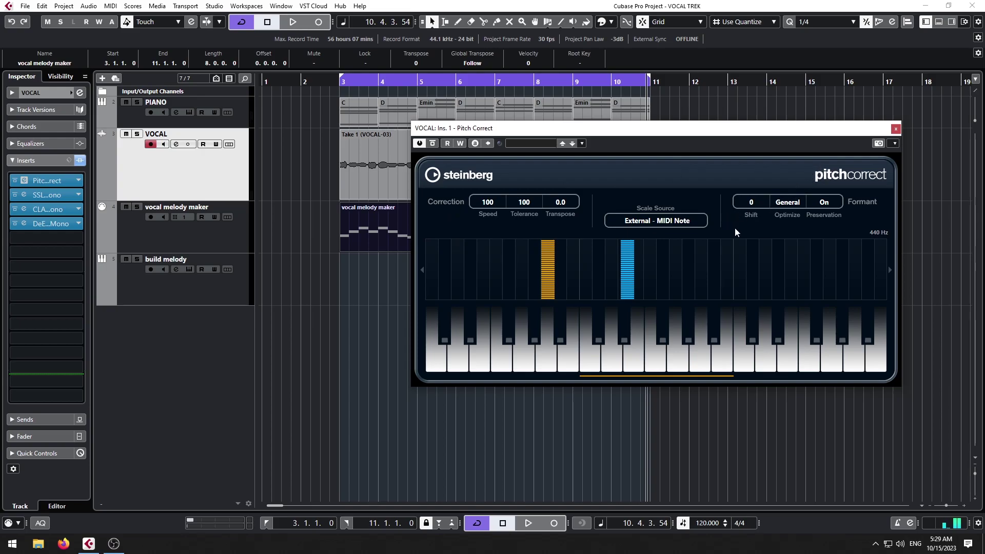
key("KP_1")
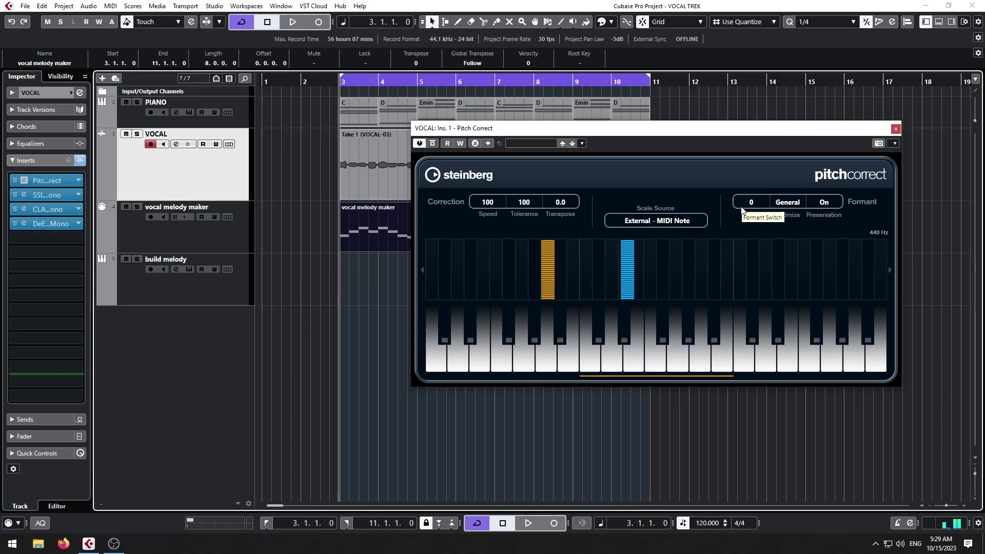
Step: Audition a Formant Shift raised to about 24 during playback, reset it to 0 and return to bar 3
left_click(834, 205)
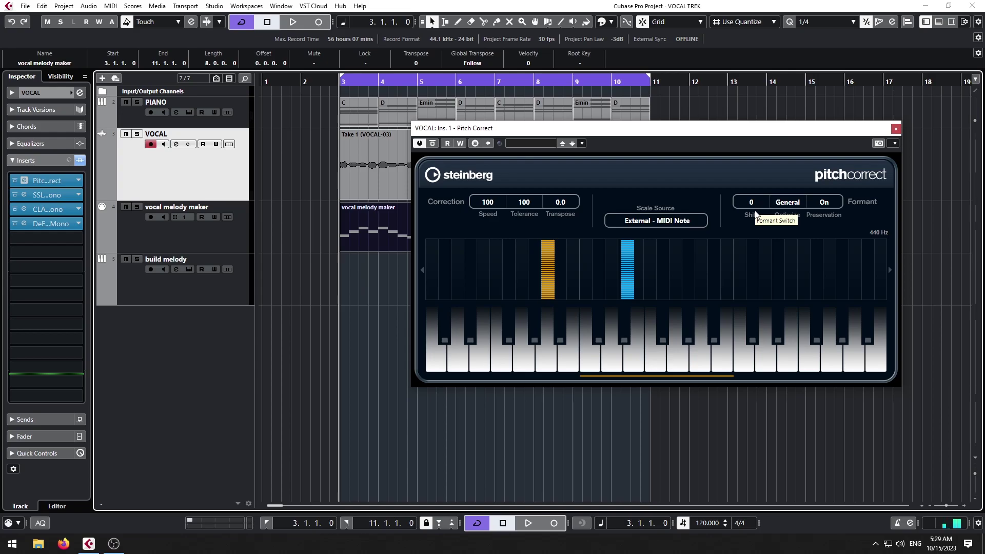
key("space")
left_click_drag(755, 214, 771, 129)
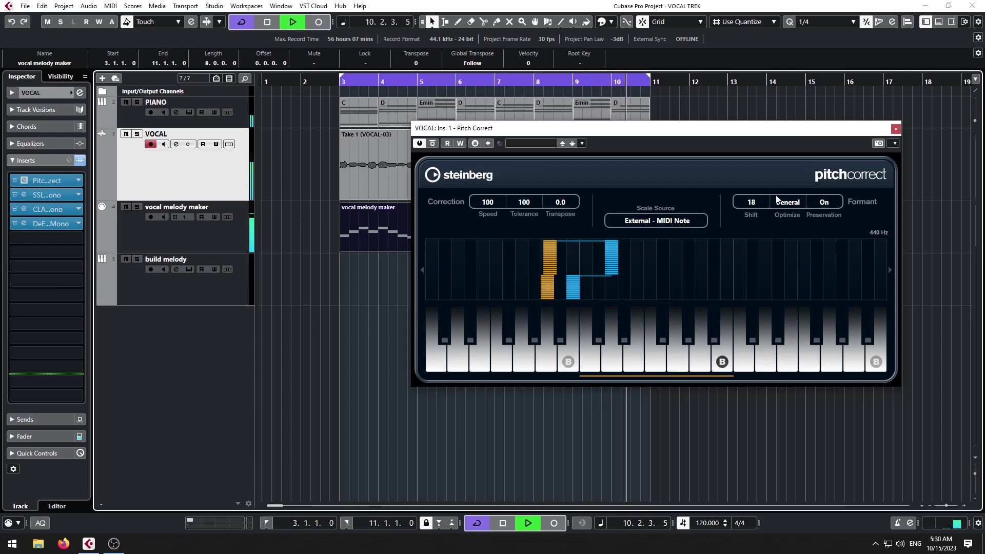
key("space")
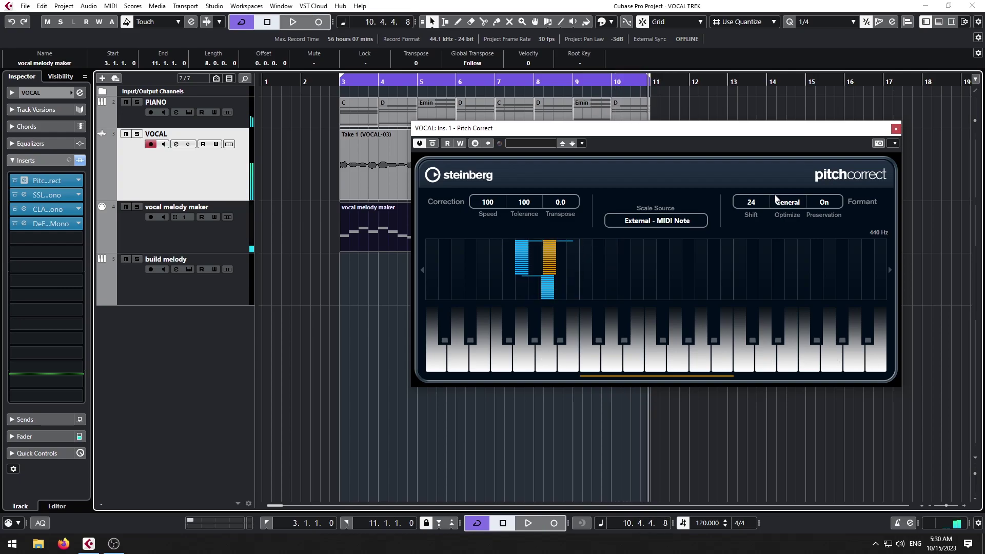
double_click(752, 203)
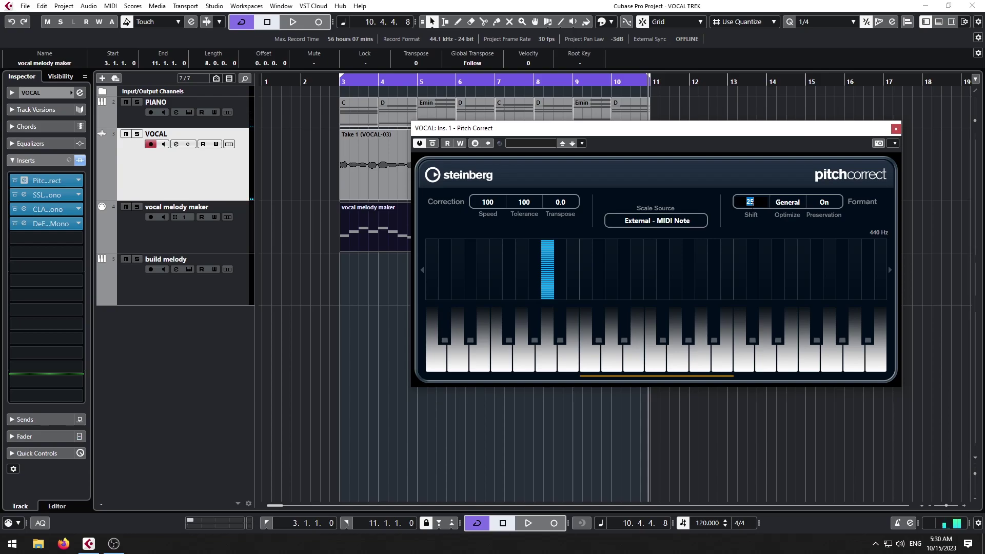
type("0")
key("KP_1")
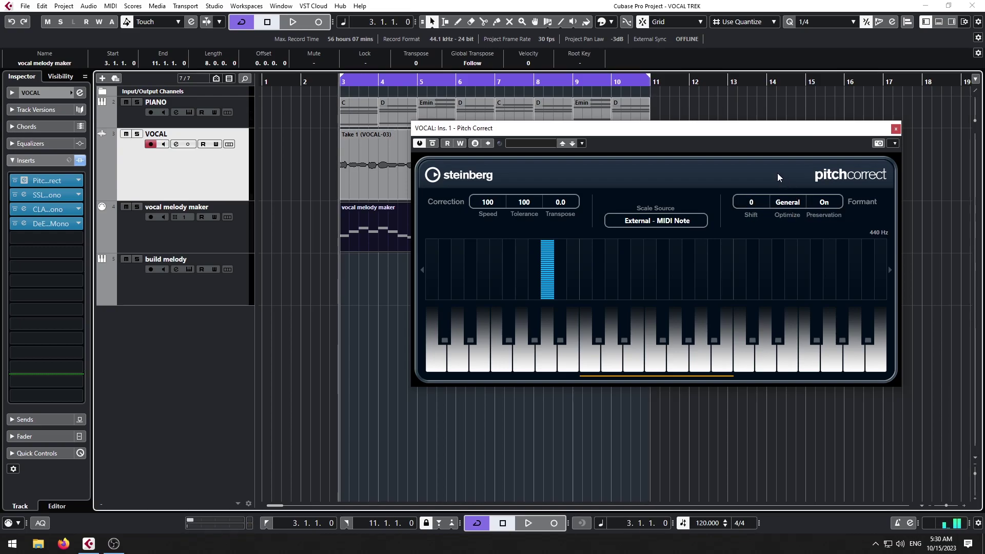
Step: Try other formant Optimize settings, including Female, and set it back to General
left_click(788, 202)
left_click(789, 186)
left_click(790, 204)
left_click(795, 230)
left_click(788, 202)
left_click(794, 241)
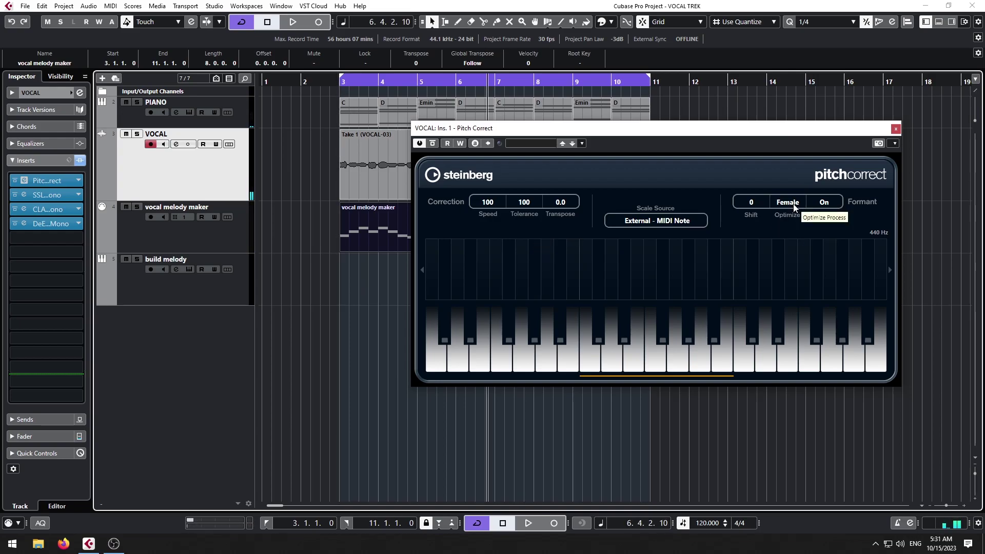
left_click(793, 205)
left_click(794, 222)
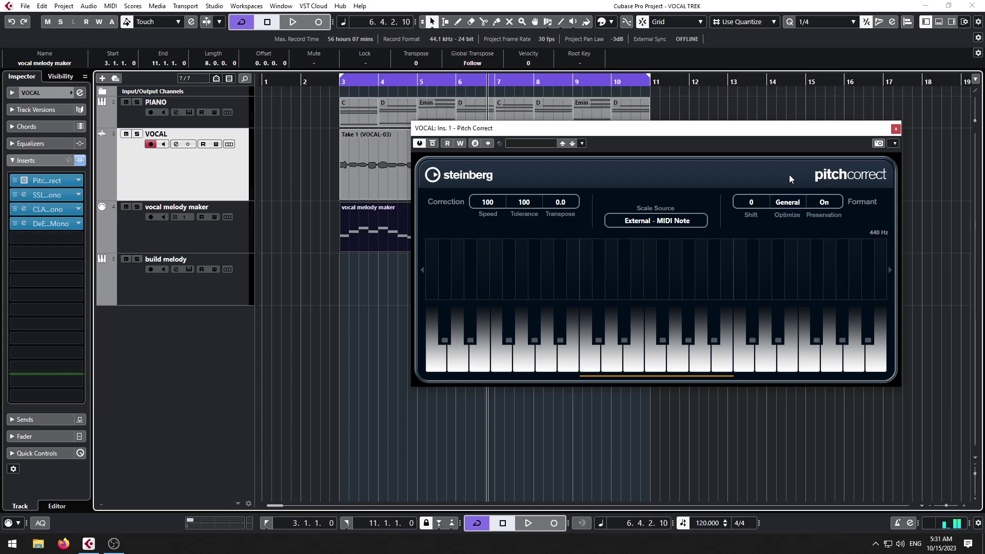